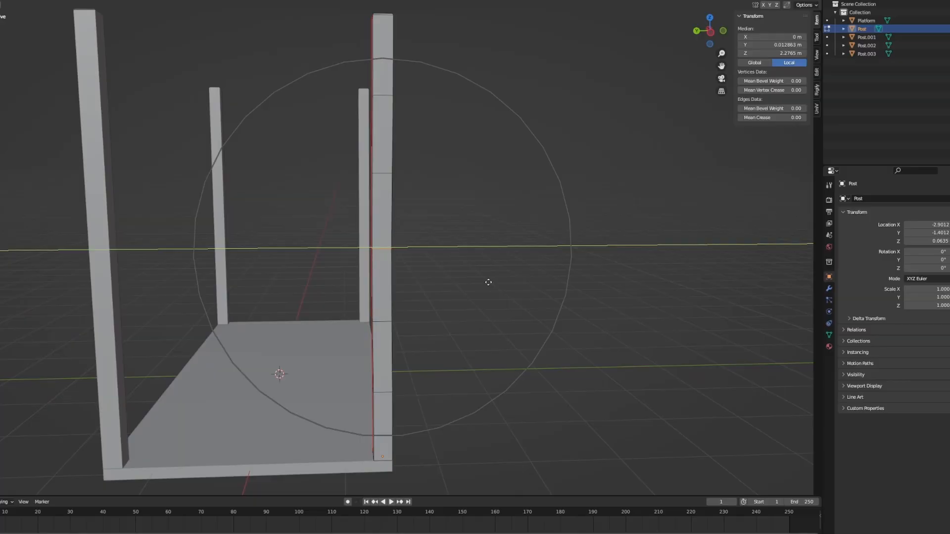
- Bend the corner post Post.001 by moving its middle edge loop about 0.014 m along X with proportional editing
key("Tab")
left_click(281, 275)
key("Tab")
key("g")
key("x")
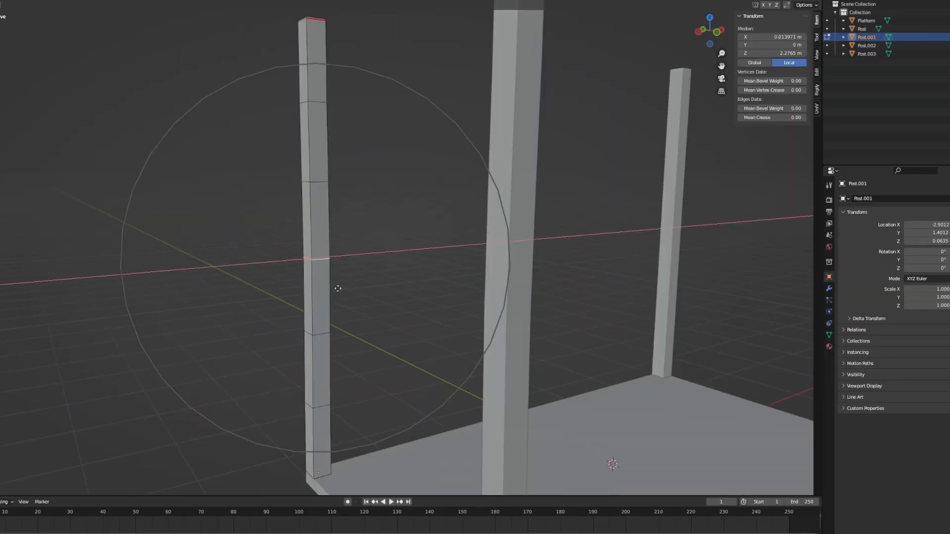
left_click(342, 289)
key("Tab")
- Bend the corner post Post.002 by freely moving its middle edge loop with proportional editing
scroll(465, 313, "down", 4)
middle_click_drag(342, 306, 495, 297)
left_click(239, 270)
key("Tab")
middle_click_drag(242, 270, 386, 278, "shift")
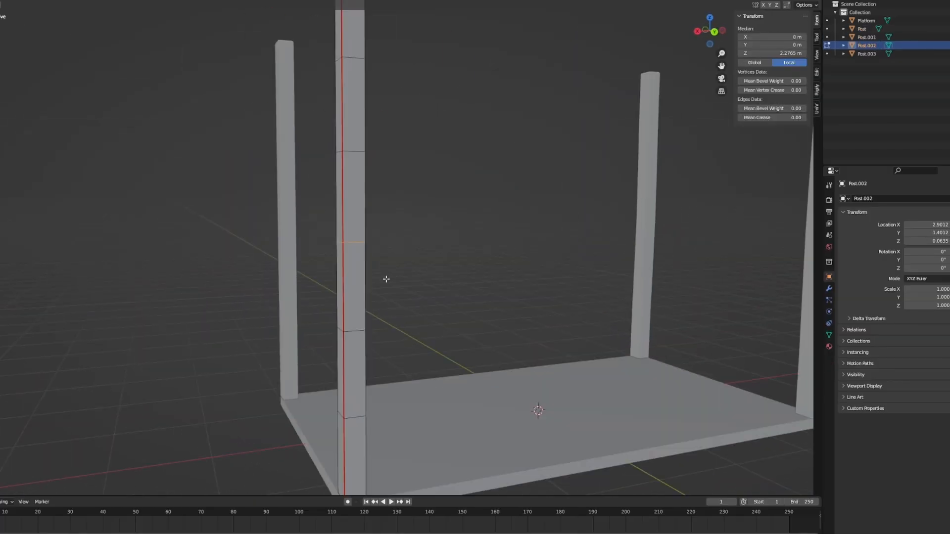
scroll(386, 278, "down", 5)
key("g")
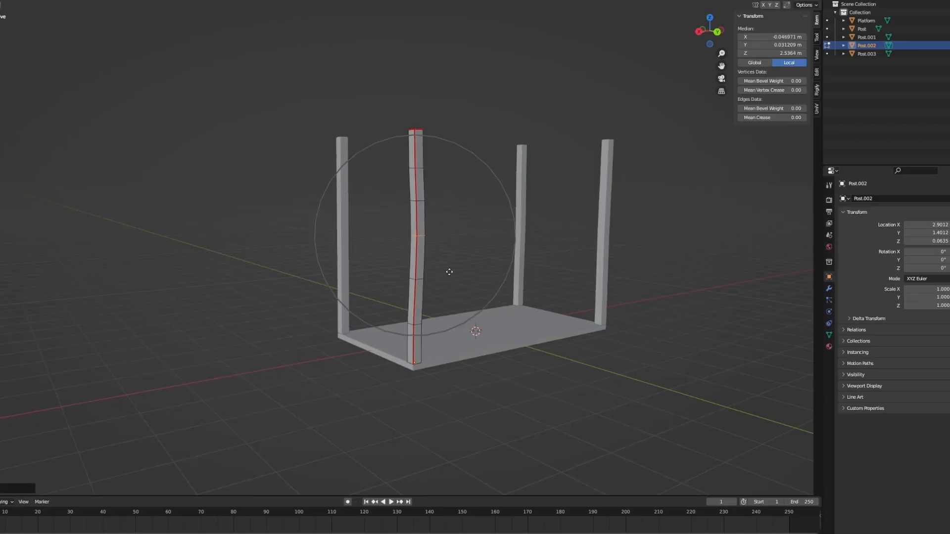
key("Tab")
- Bend the remaining corner post, Post.003, by moving its middle section with proportional editing
middle_click_drag(449, 266, 532, 277)
left_click(459, 258)
key("Tab")
left_click(491, 144, "alt")
left_click(536, 272)
key("Tab")
left_click(547, 307)
- Select the platform and open its mesh for editing
scroll(548, 327, "down", 3)
middle_click_drag(548, 329, 570, 299)
scroll(388, 315, "up", 4)
left_click(389, 348)
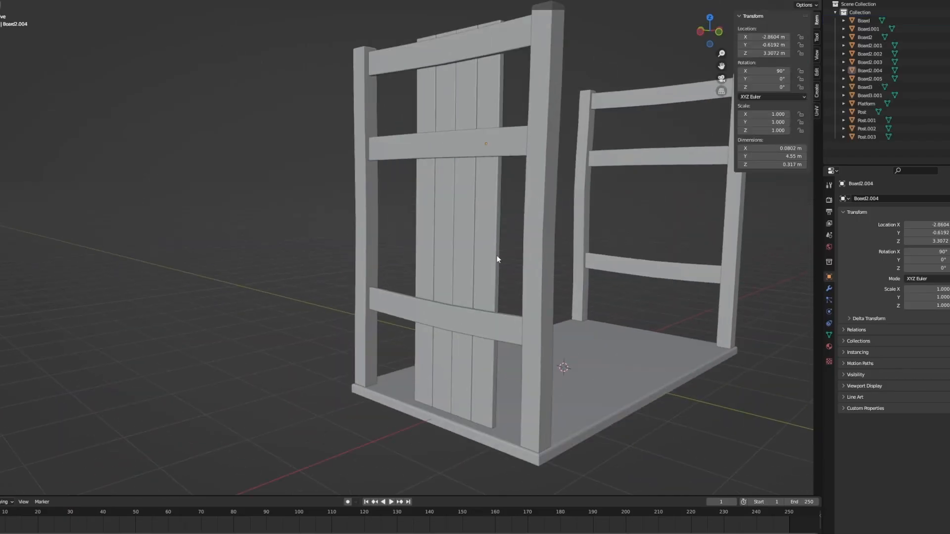
scroll(496, 261, "up", 4)
middle_click_drag(461, 297, 509, 292)
scroll(571, 308, "down", 3)
- Position the lowest end board, Board.002, just above the platform and straighten its sagging top edge
left_click(429, 336)
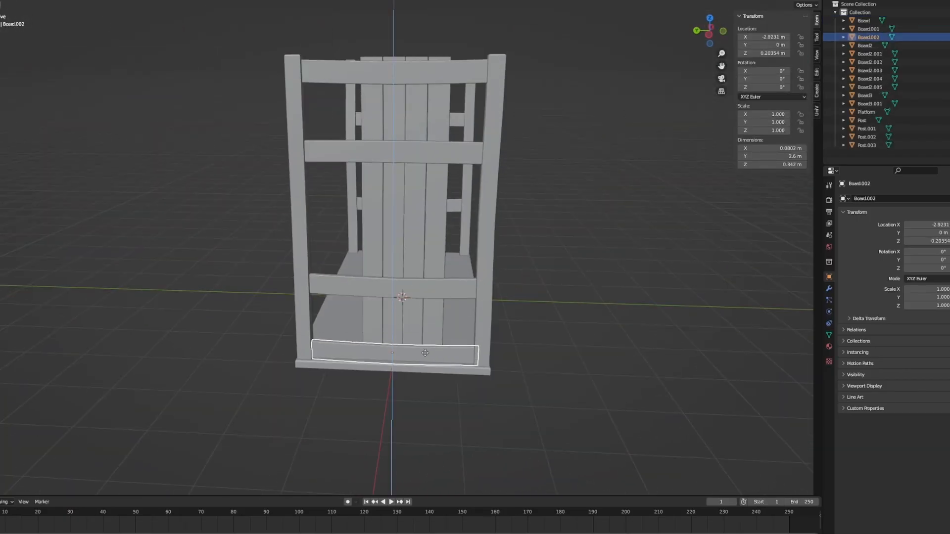
middle_click_drag(426, 350, 548, 226)
scroll(548, 227, "up", 3)
scroll(384, 299, "up", 1)
key("Tab")
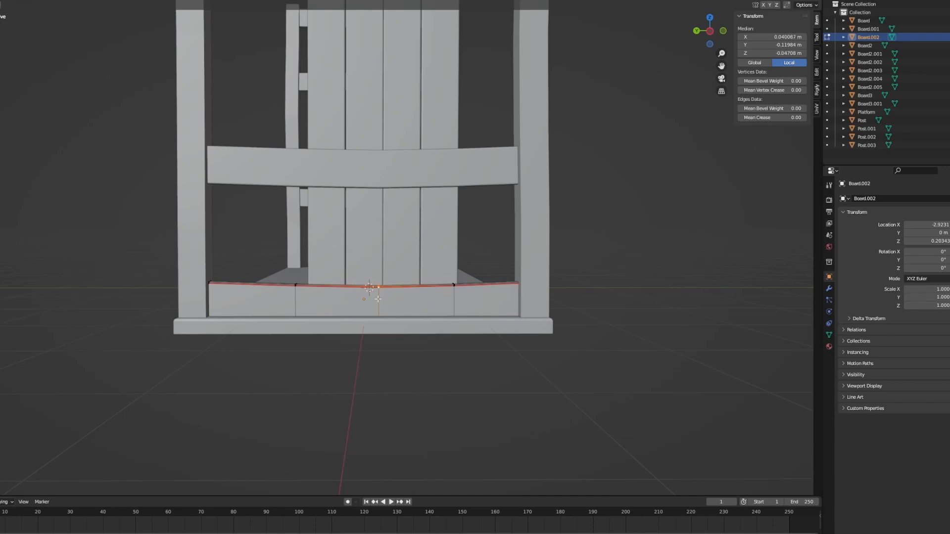
key("Tab")
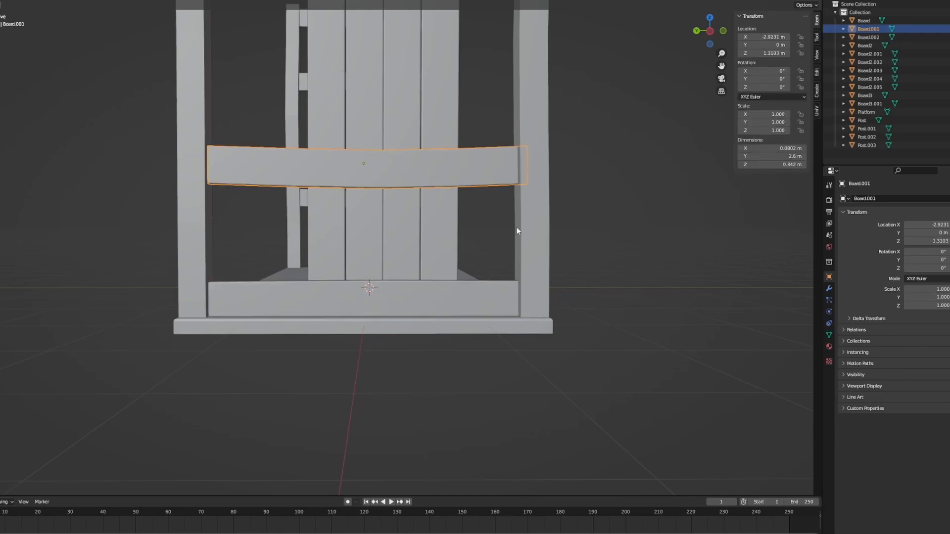
- Shift the last three vertical planks of the front low wall along X to even out their gaps
middle_click_drag(609, 249, 634, 218)
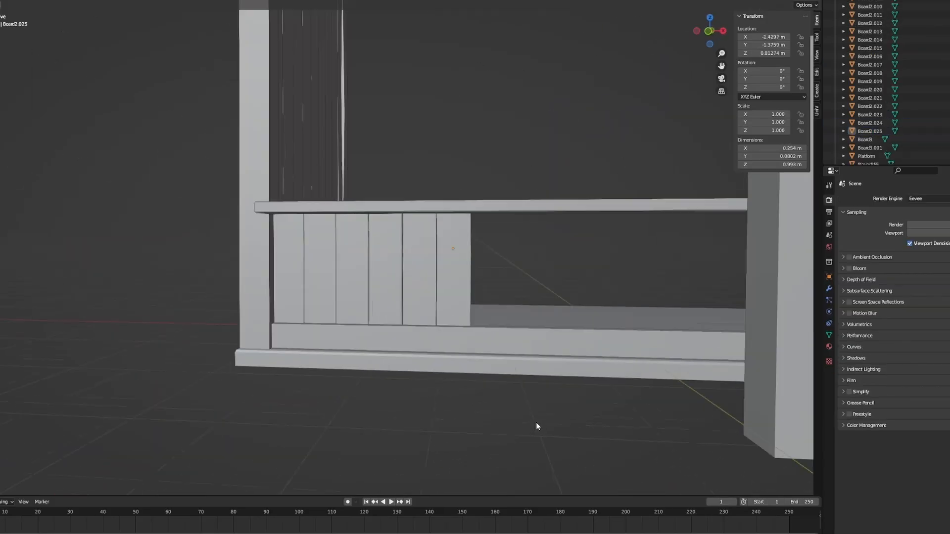
left_click(428, 301)
scroll(429, 301, "up", 5)
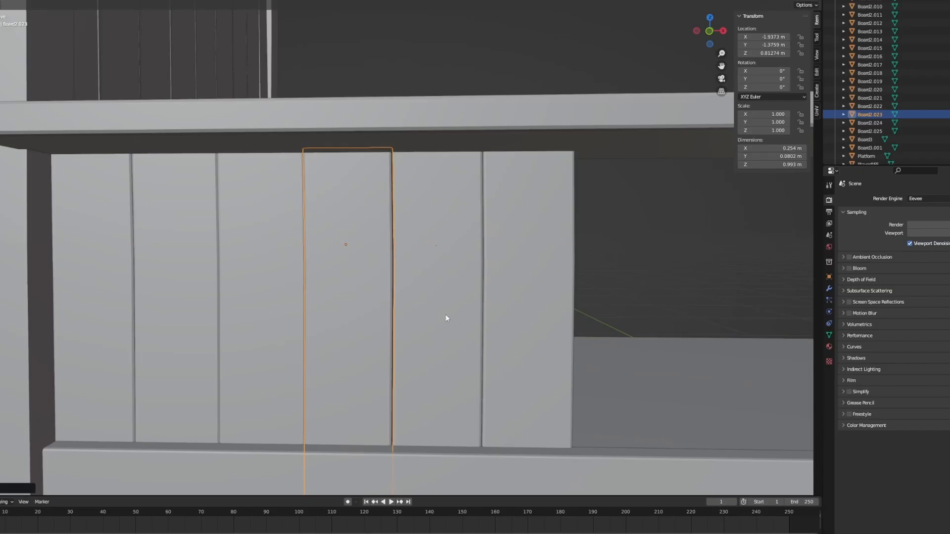
left_click(446, 315)
left_click(508, 307)
scroll(507, 312, "down", 7)
left_click(498, 433)
middle_click_drag(508, 317, 436, 364)
- Duplicate the last six low-wall planks and align the copies along X beside the originals in front view
scroll(317, 282, "up", 3)
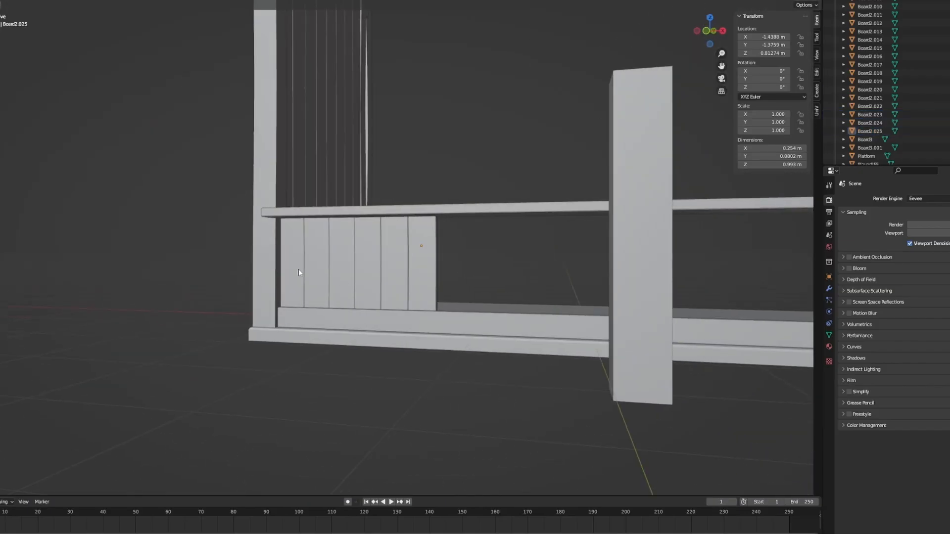
key("shift+d")
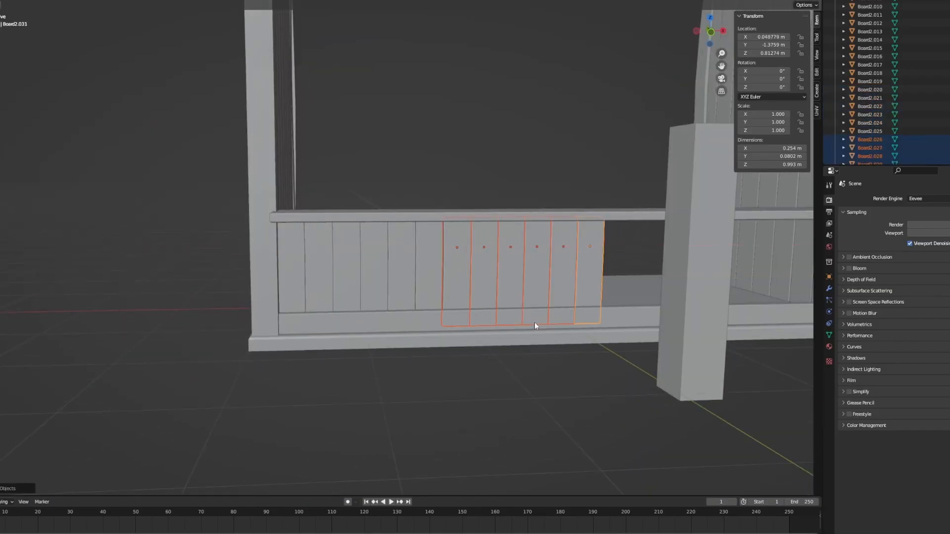
key("KP_1")
scroll(559, 304, "up", 9)
middle_click_drag(560, 304, 318, 277, "shift")
key("g")
key("x")
left_click(551, 327)
scroll(495, 344, "down", 9)
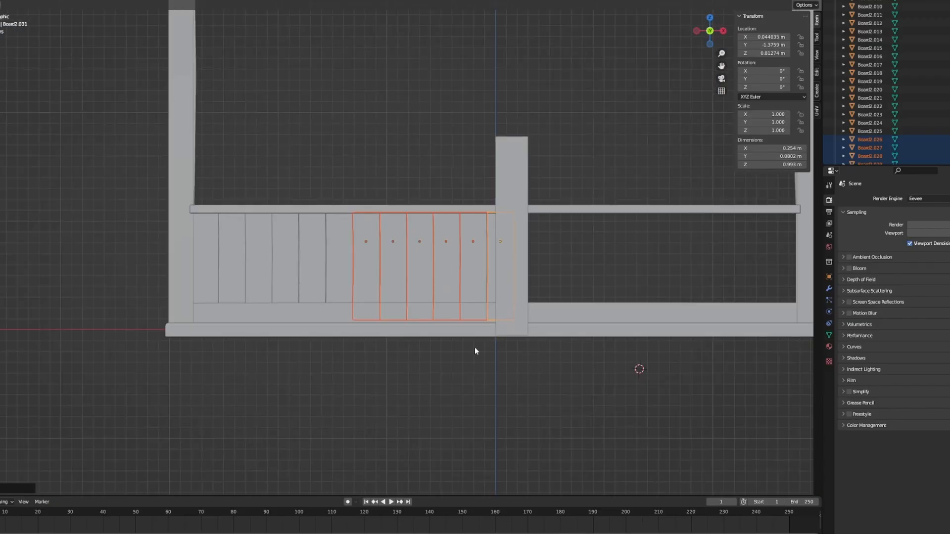
- Hide the PlayerREF block standing in front of the low wall
left_click(515, 264)
middle_click_drag(515, 264, 495, 276, "shift")
key("h")
- Duplicate the front low-wall planks along X to fill the remaining opening up to the far post
scroll(496, 276, "up", 1)
left_click_drag(217, 303, 144, 292)
middle_click_drag(607, 307, 370, 342, "shift")
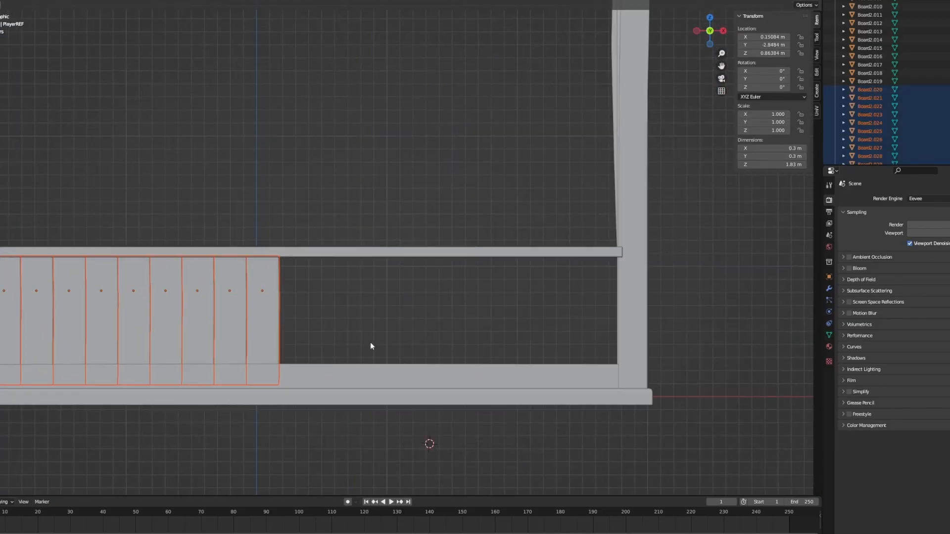
key("shift+d")
key("x")
left_click(752, 337)
scroll(436, 317, "up", 4)
middle_click_drag(322, 323, 460, 294, "shift")
scroll(435, 321, "up", 2)
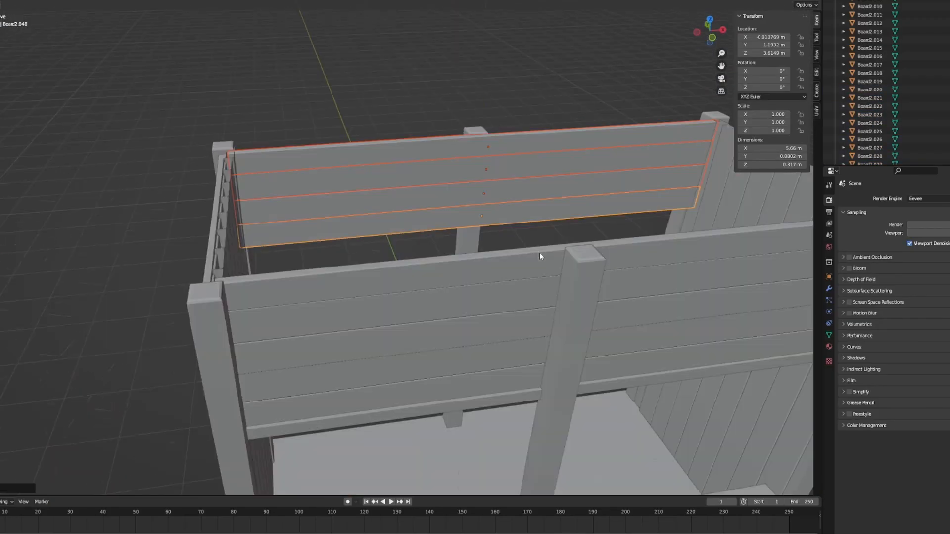
middle_click_drag(540, 255, 654, 246)
scroll(644, 245, "down", 4)
- Duplicate three horizontal back-wall boards down along Z and align the copies below the originals
middle_click_drag(484, 163, 357, 314)
left_click(346, 229)
left_click(346, 235, "shift")
left_click(347, 226, "shift")
scroll(366, 267, "up", 4)
key("shift+d")
key("z")
left_click(341, 355)
key("g")
key("z")
left_click(350, 333)
- Extend the back wall with another three-board copy moved down along Z, closing the seam to the boards above
scroll(349, 333, "down", 3)
middle_click_drag(317, 347, 369, 333, "shift")
key("shift+d")
key("z")
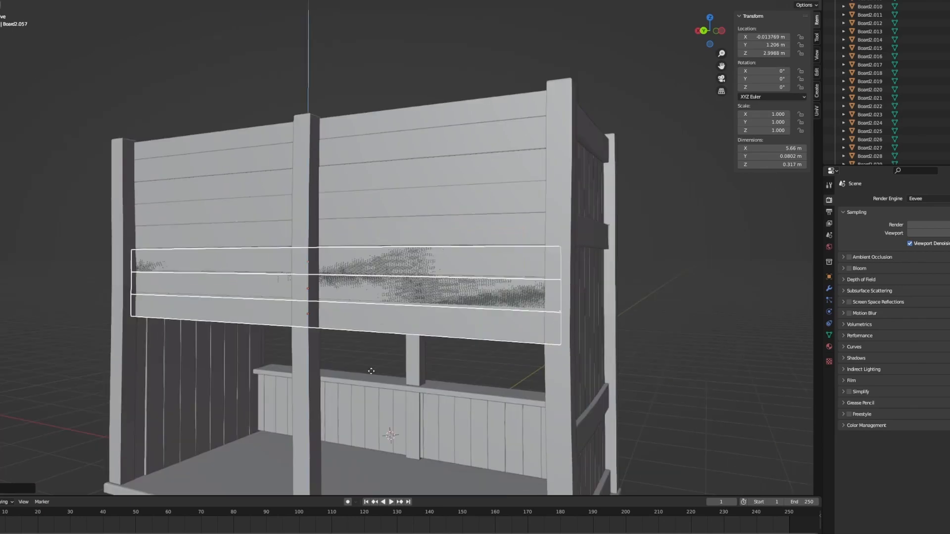
left_click(365, 413)
scroll(377, 414, "up", 6)
middle_click_drag(426, 416, 396, 296, "shift")
key("g")
key("z")
left_click(387, 227)
- Duplicate the three lowest back-wall boards down along Z and fit them, with Board2.060 at about 1.52 m
scroll(386, 230, "down", 3)
middle_click_drag(332, 407, 380, 272)
key("shift+d")
key("z")
left_click(385, 407)
scroll(396, 396, "up", 6)
key("g")
key("z")
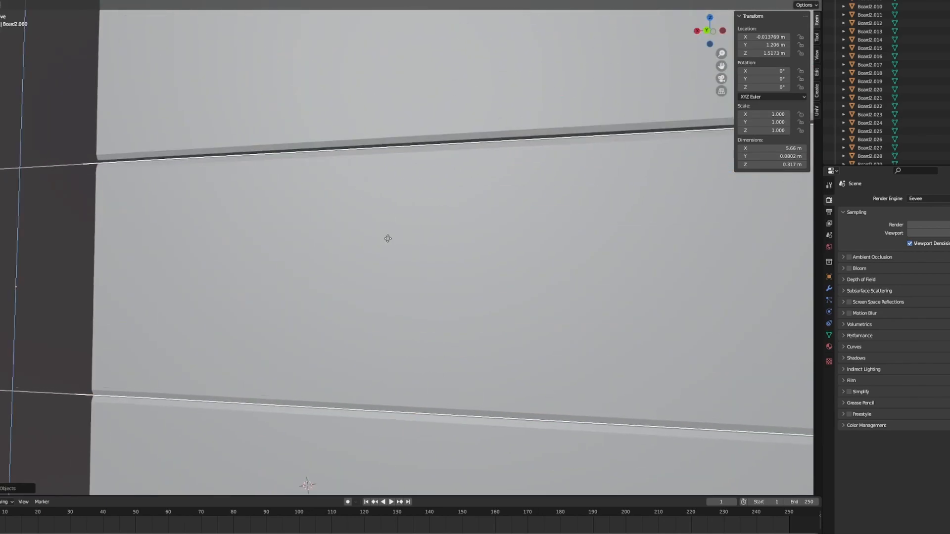
left_click(387, 230)
- Duplicate the three boards once more down to the platform, placing Board2.063 at about 0.63 m in Z
scroll(386, 237, "down", 7)
middle_click_drag(377, 339, 396, 340)
middle_click_drag(395, 340, 369, 275, "shift")
key("shift+d")
key("z")
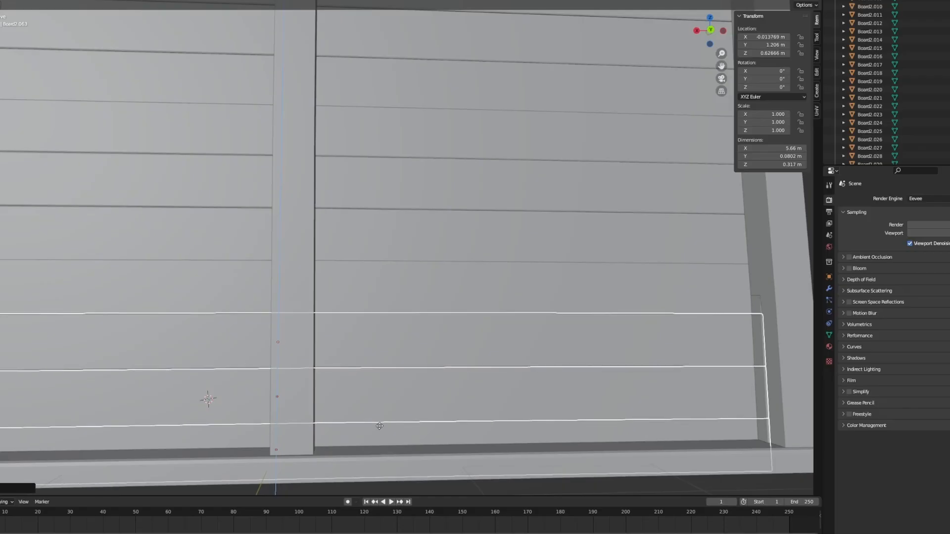
left_click(380, 427)
- Scale the lowest back-wall board along Z to fit against the platform
scroll(381, 421, "down", 3)
left_click(398, 375)
key("s")
key("z")
middle_click_drag(388, 375, 549, 292)
- Place a copy of the platform on top of the posts as the roof, at about 4.63 m in Z
left_click(352, 376)
scroll(352, 375, "down", 7)
left_click(395, 156)
left_click(500, 163)
middle_click_drag(500, 163, 649, 224)
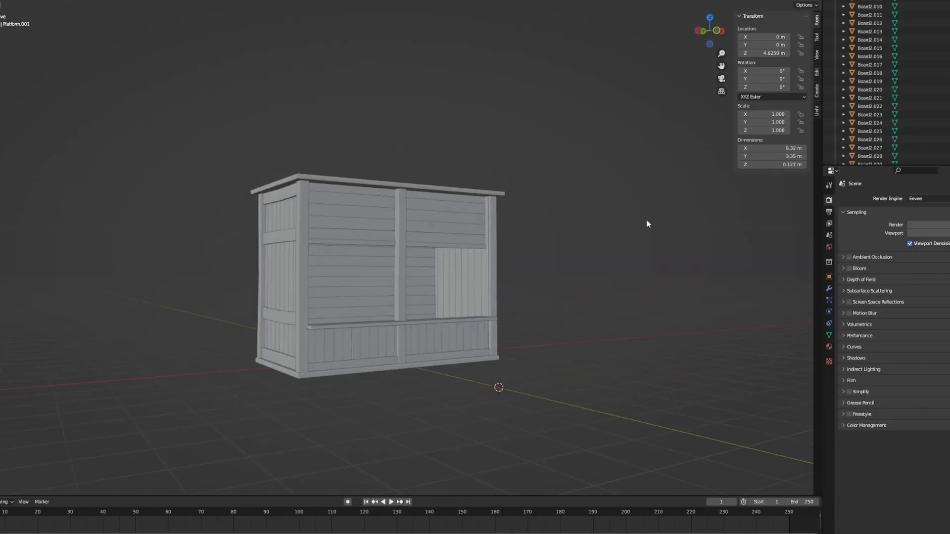
- Scale the window frame to about 0.053 m thick in Y and apply its rotation and scale
middle_click_drag(586, 325, 600, 317)
key("s")
key("x")
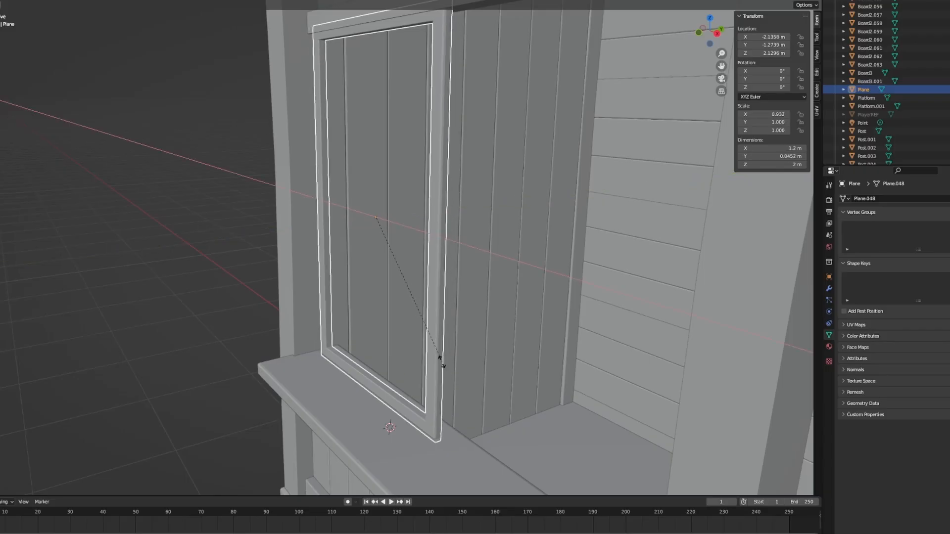
key("y")
left_click(462, 392)
key("ctrl+a")
left_click(460, 400)
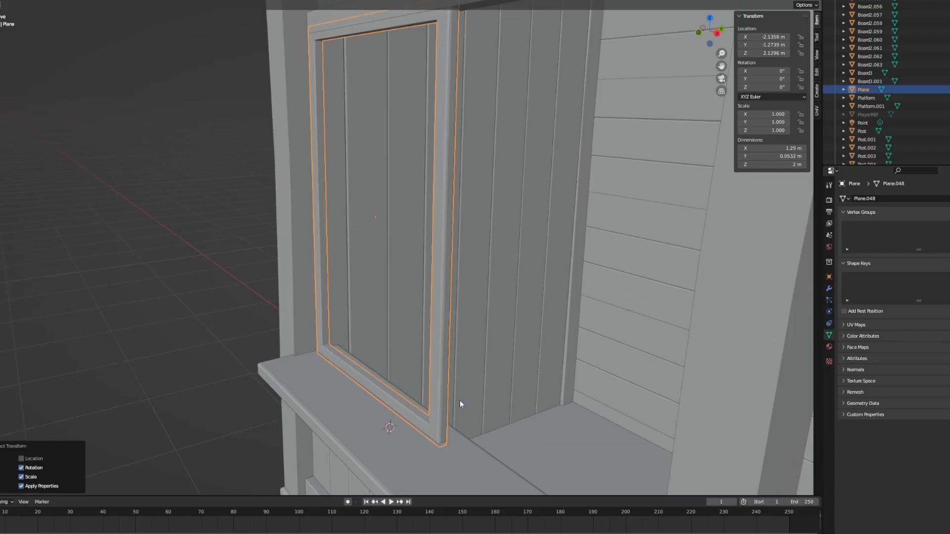
- Move the window frame along Y to about -1.247 m, into the opening above the counter
key("g")
key("y")
middle_click_drag(459, 401, 360, 382)
left_click(430, 404)
left_click(250, 384)
left_click(431, 385)
key("g")
key("y")
left_click(477, 382)
- Snap the 3D cursor to the middle of the window frame's bottom rail
left_click(212, 346)
key("Tab")
left_click(358, 381)
left_click(357, 419)
key("Tab")
- Add a cube at the 3D cursor and scale it in X and Y to a bar about 0.039 m thick
key("shift+a")
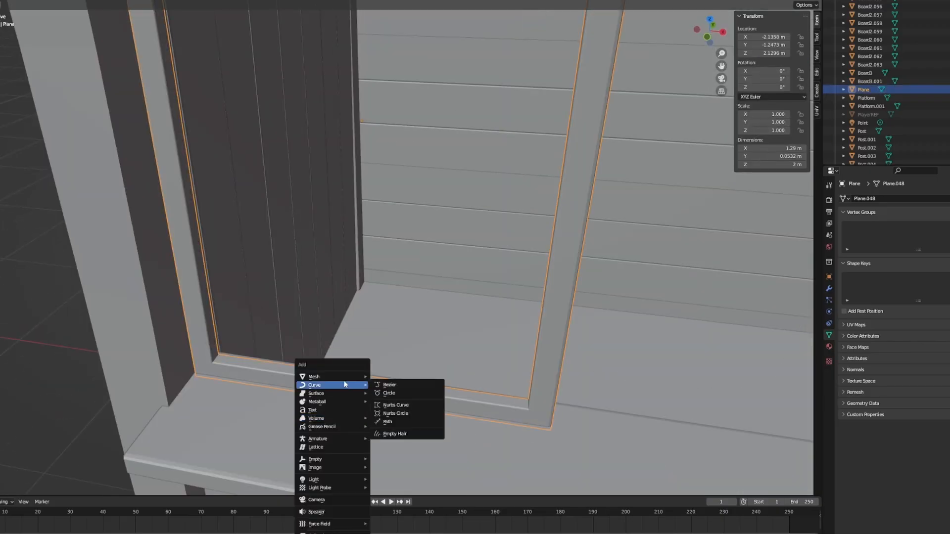
mouse_move(346, 378)
left_click(401, 386)
key("s")
key("shift+z")
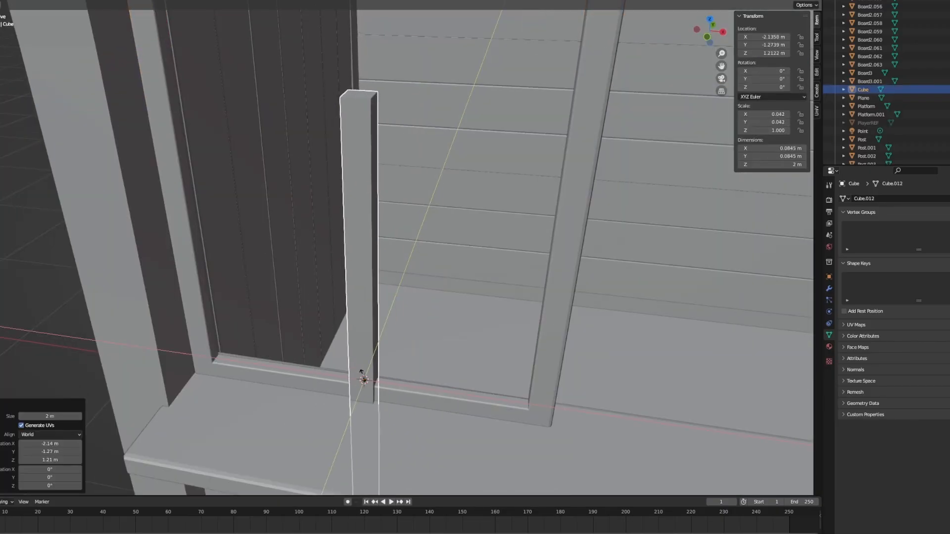
left_click(362, 378)
key("s")
key("shift+z")
left_click(428, 400)
- Raise the bar along Z into the window frame and scale its height to about 1.91 m
middle_click_drag(427, 400, 436, 381)
key("z")
left_click(432, 180)
scroll(430, 198, "down", 2)
middle_click_drag(430, 233, 420, 280, "shift")
left_click(462, 334)
- Shift the window bar up about 0.024 m along Z to fit between the frame's rails
scroll(421, 292, "up", 2)
key("g")
key("z")
left_click(422, 355)
middle_click_drag(423, 354, 428, 409, "shift")
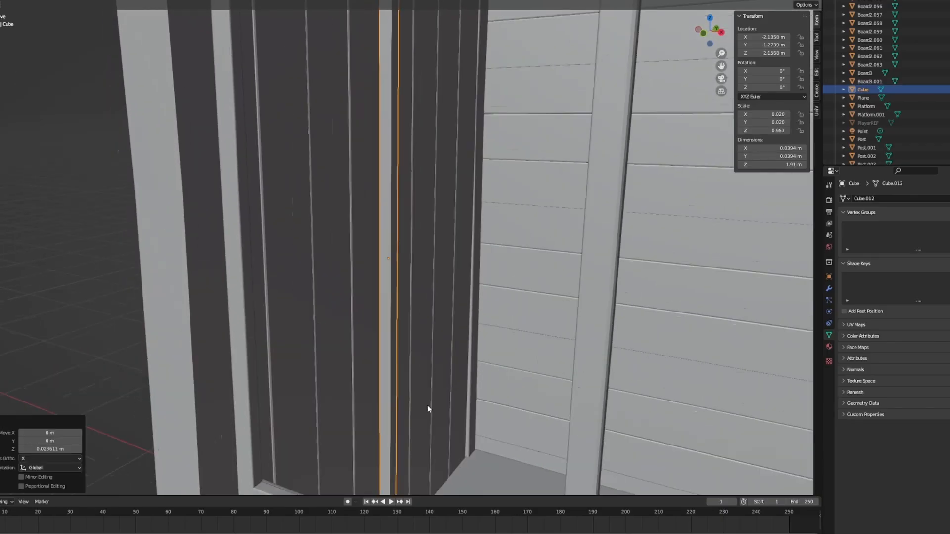
- Lower the top end of the window bar along Z so the bar is about 1.86 m tall
middle_click_drag(401, 316, 428, 259)
key("Tab")
key("z")
key("alt+a")
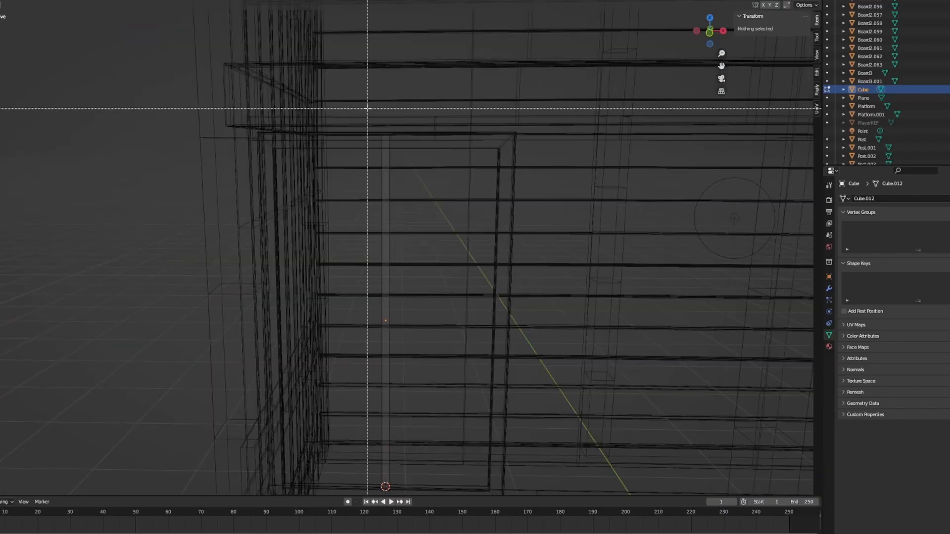
left_click_drag(368, 108, 421, 154)
key("g")
key("z")
left_click(424, 151)
key("shift+z")
middle_click_drag(465, 165, 443, 171)
key("Tab")
key("alt+a")
- Apply the rotation and scale of the window bar
mouse_move(405, 298)
middle_mouse_down()
mouse_move(418, 362)
mouse_move(365, 241)
middle_mouse_up()
scroll(365, 241, "up", 2)
left_click(394, 198)
key("ctrl+a")
left_click(395, 198)
middle_click_drag(395, 198, 529, 259)
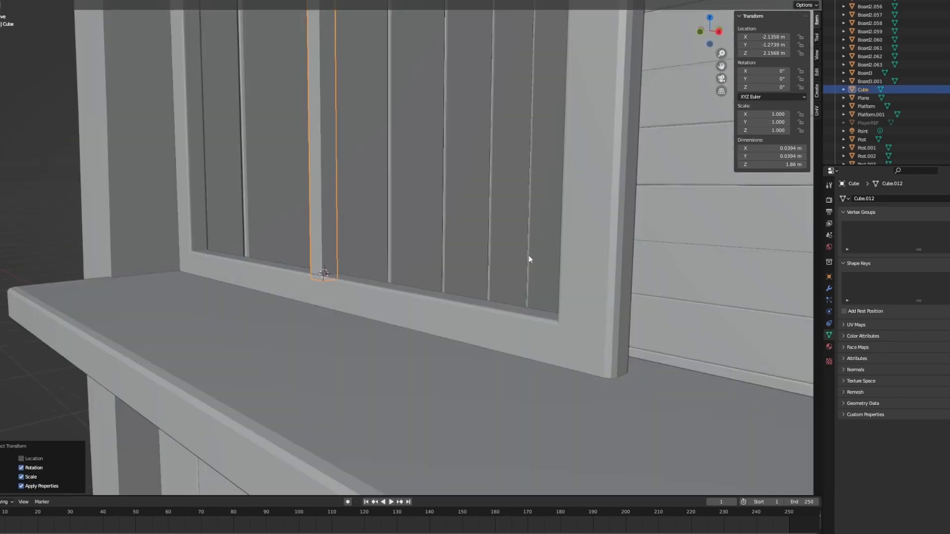
scroll(529, 259, "down", 5)
middle_click_drag(426, 270, 450, 297)
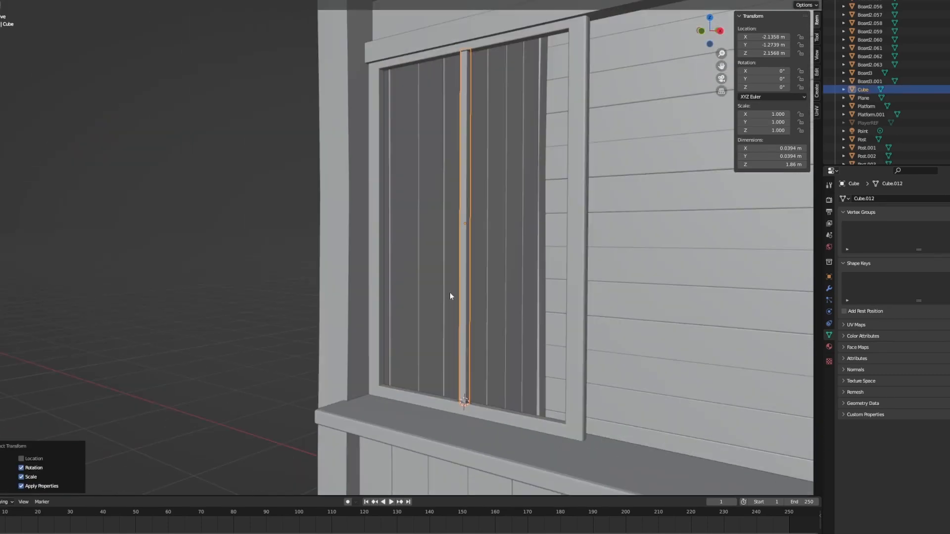
- Isolate the window frame and its vertical bar by hiding all other objects
key("KP_1")
left_click(563, 232, "shift")
key("shift+h")
left_click(458, 229)
middle_click_drag(552, 247, 484, 266)
right_click(453, 271)
mouse_move(434, 270)
left_click(495, 281)
left_click(496, 280)
right_click(495, 281)
left_click(532, 289)
middle_click_drag(531, 289, 569, 277)
left_click(461, 262)
- Duplicate the vertical bar, rotating the copy 90° about Y and fitting it across the frame's upper part as a crossbar about 1.22 m long
key("KP_1")
key("shift+d")
key("r")
key("y")
key("9")
key("0")
key("Return")
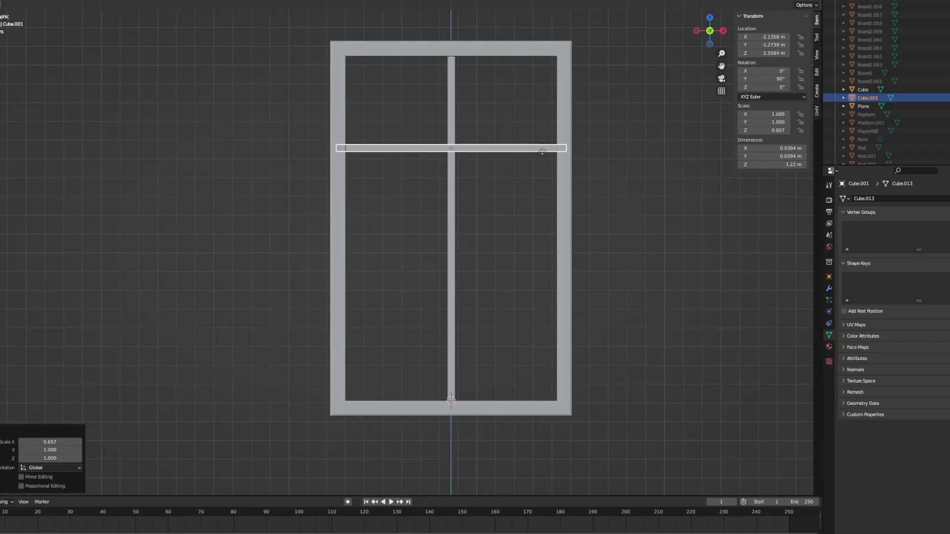
- Duplicate the finished window along X to fill the booth's front openings, placing the last copy at X about 1.62 m
middle_click_drag(559, 286, 545, 217)
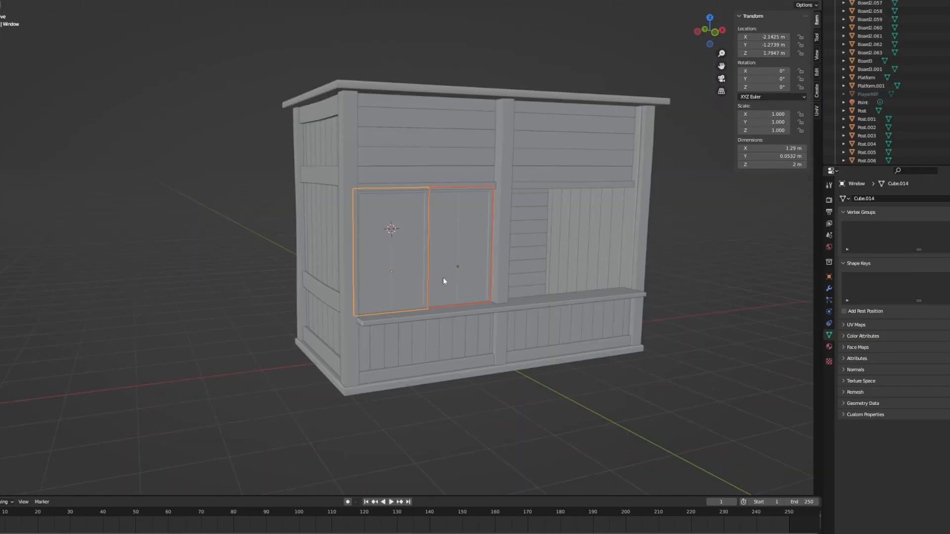
key("KP_1")
key("shift+d")
key("x")
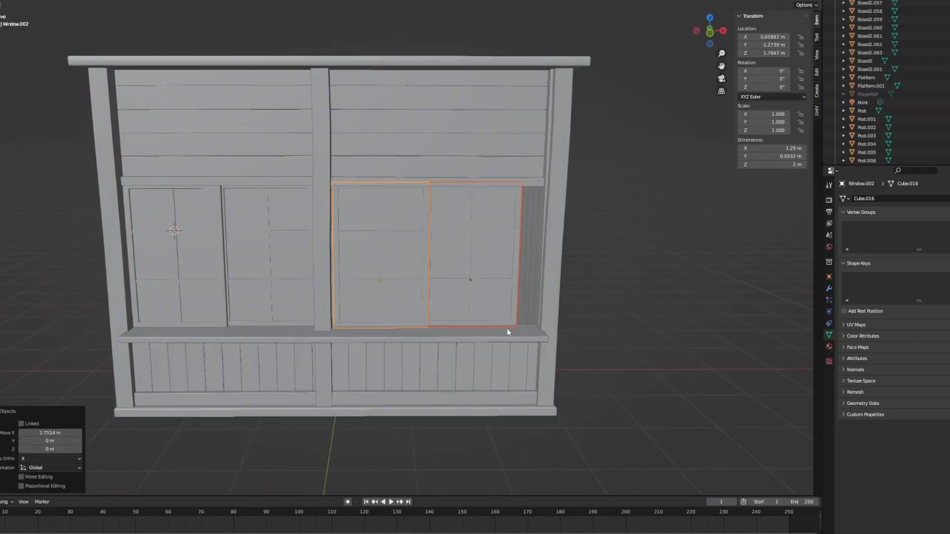
middle_click_drag(509, 328, 509, 318)
key("KP_1")
scroll(536, 312, "up", 4)
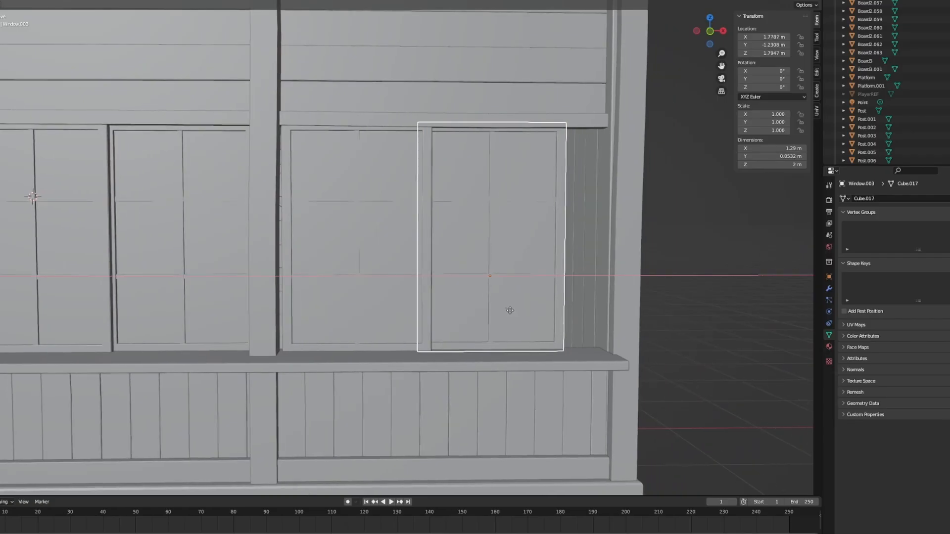
left_click(501, 322)
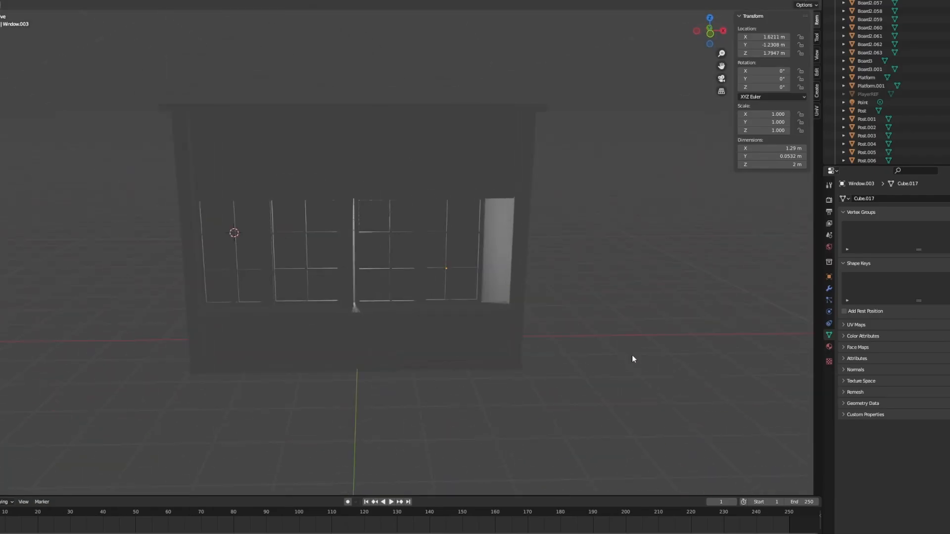
- Move the point light along Y out in front of the booth, to Y about -4.72 m
middle_click_drag(632, 358, 508, 321)
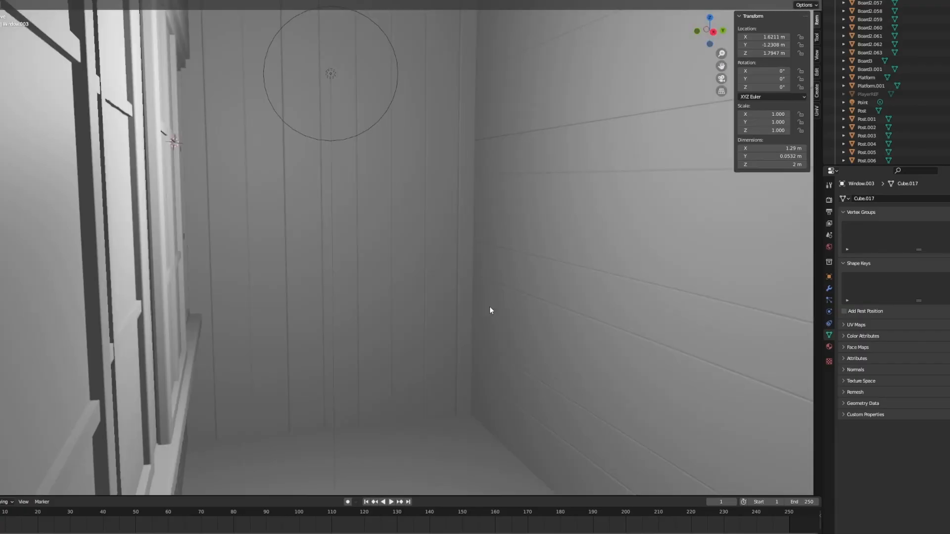
left_click(337, 66)
left_click(337, 65)
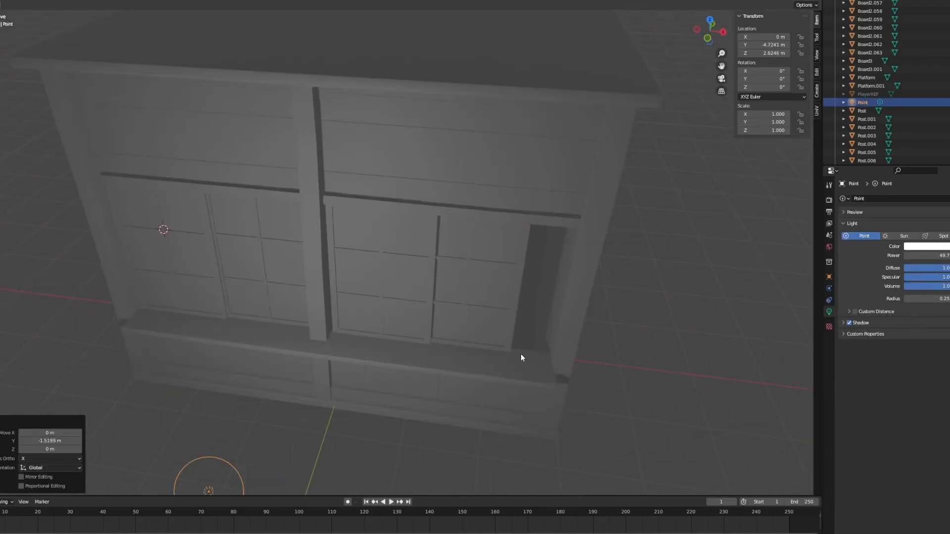
middle_click_drag(521, 354, 720, 30)
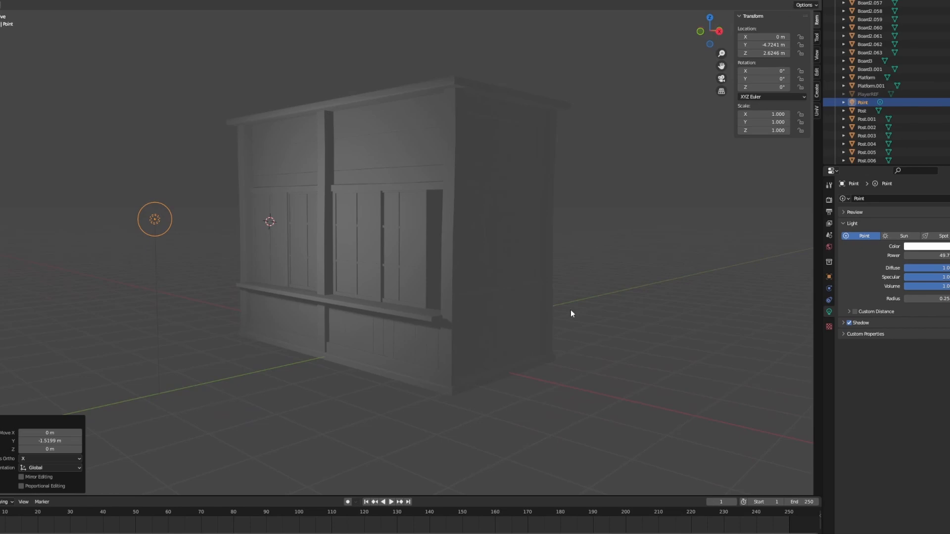
middle_click_drag(571, 312, 472, 317)
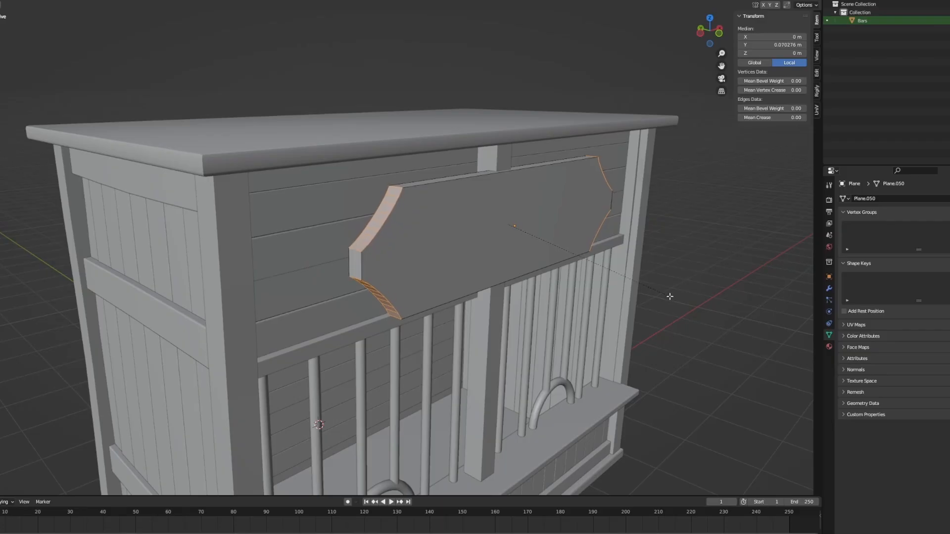
- Finish the concave corners of the sign board and return to Object Mode
left_click(644, 296)
scroll(645, 296, "down", 2)
middle_click_drag(644, 297, 546, 286)
mouse_move(458, 243)
middle_mouse_down()
mouse_move(423, 241)
mouse_move(458, 248)
middle_mouse_up()
key("Tab")
scroll(458, 247, "down", 3)
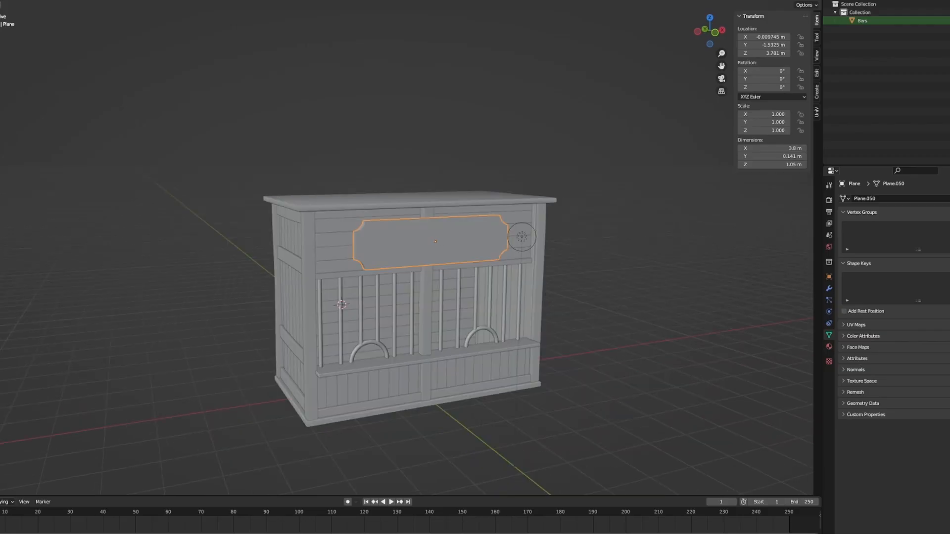
left_click(582, 293)
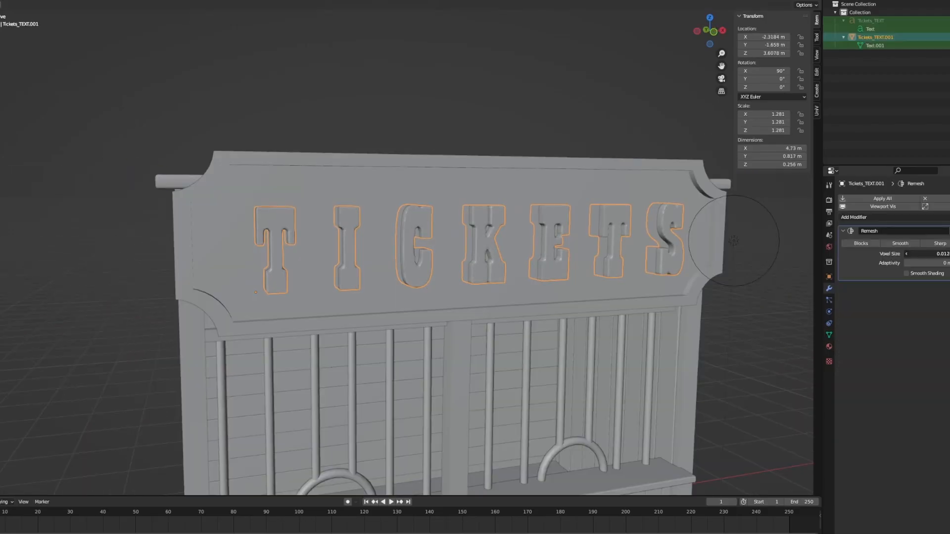
- Set the Remesh voxel size of the TICKETS lettering to about 0.010 m
key("shift+z")
key("shift+z")
middle_click_drag(726, 287, 696, 300)
scroll(696, 300, "down", 5)
left_click(695, 300)
left_click(353, 212)
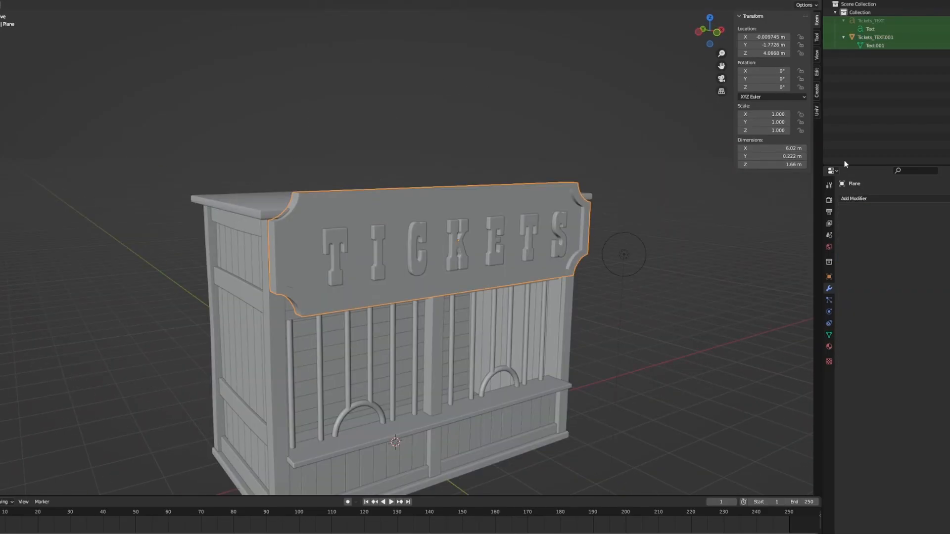
left_click(461, 233)
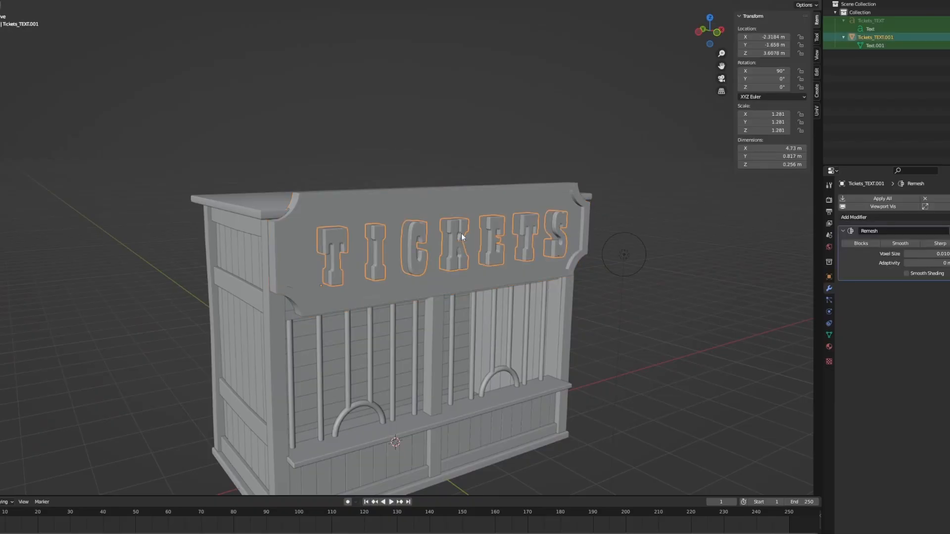
- Duplicate the sign board in place and open the copy's name for editing
left_click(456, 206)
key("shift+d")
key("Escape")
key("F2")
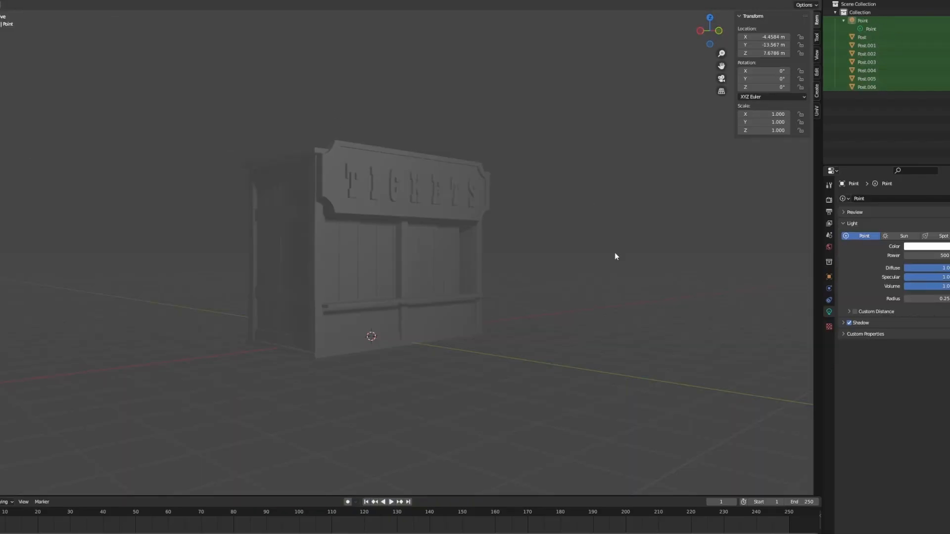
middle_click_drag(615, 256, 542, 284)
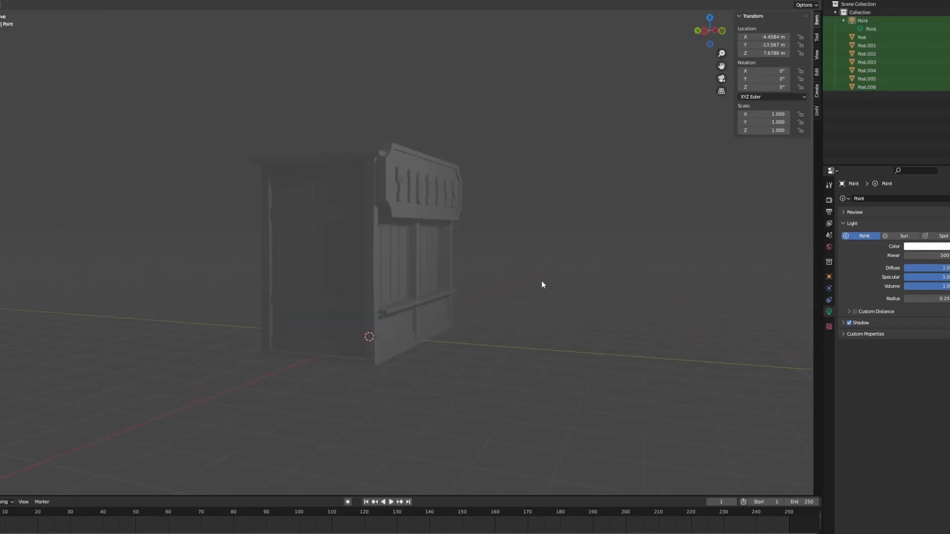
- Apply the cube's scale and raise the cube along Z above the booth's roof
middle_click_drag(581, 353, 653, 310)
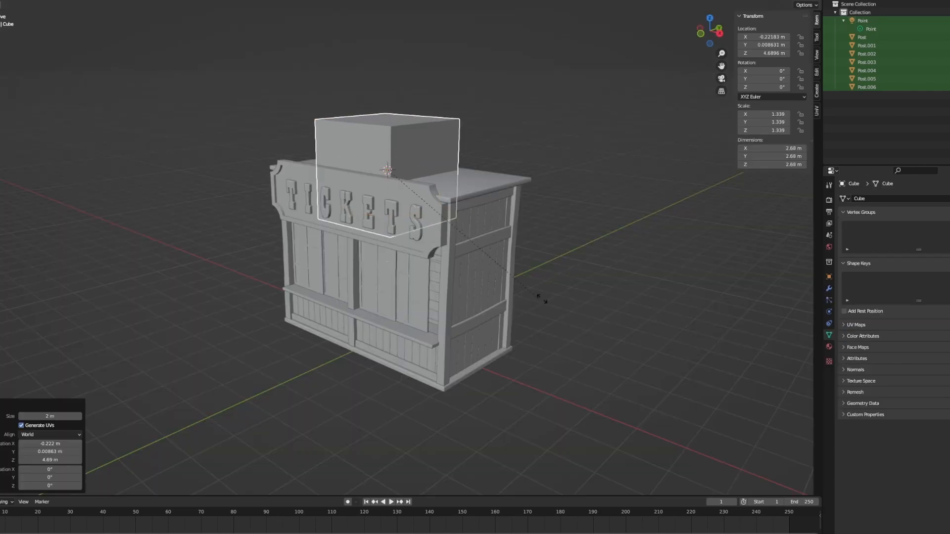
left_click(642, 306)
key("ctrl+a")
left_click(642, 305)
key("g")
key("z")
left_click(592, 218)
middle_click_drag(592, 218, 539, 213)
- Add a Subdivision modifier to the cube and increase its viewport level
left_click(829, 288)
left_click(879, 199)
left_click(849, 350)
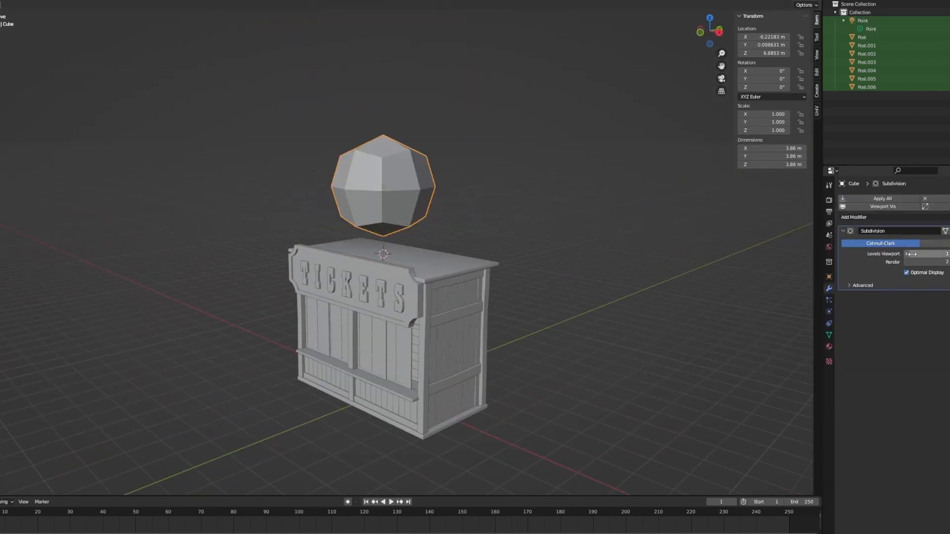
scroll(542, 248, "down", 1)
mouse_move(508, 263)
middle_mouse_down()
mouse_move(542, 248)
mouse_move(460, 264)
middle_mouse_up()
scroll(519, 254, "up", 3)
left_click(907, 254)
left_click(948, 254)
- Apply the Subdivision modifier and the rotation and scale of the rounded cube
left_click(896, 199)
key("ctrl+a")
left_click(505, 266)
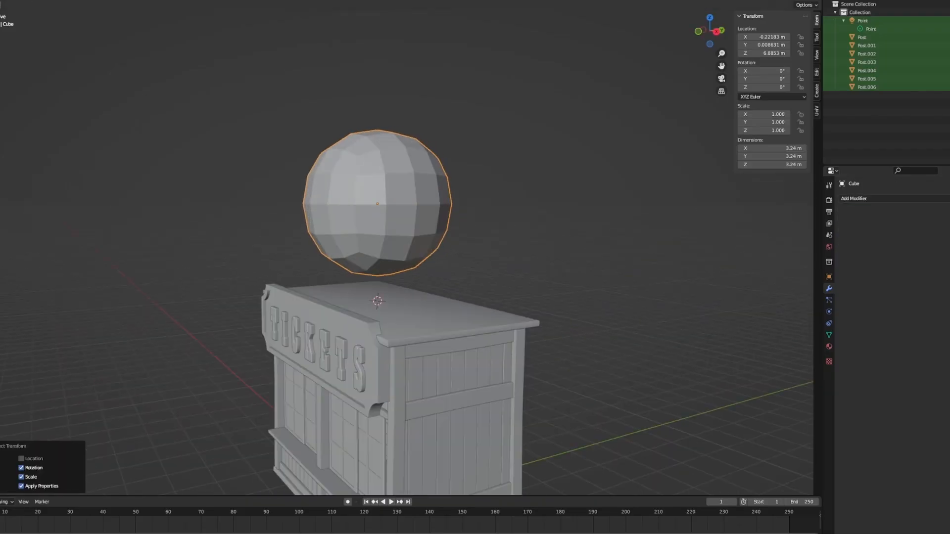
- Switch the ball to Sculpt Mode and set the brush radius to 286 px and its strength to 0.594
left_click(1, 2)
left_click(4, 25)
middle_click_drag(219, 147, 7, 214)
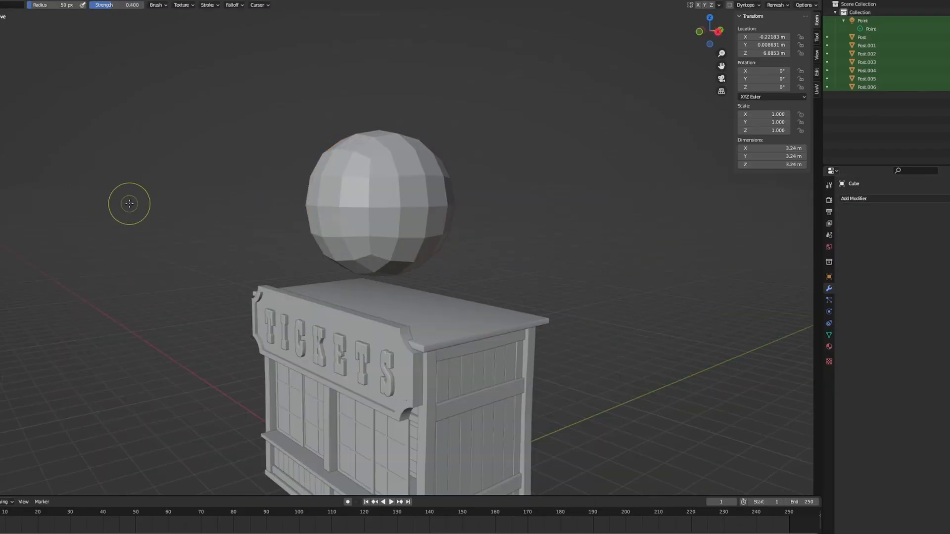
key("KP_1")
key("f")
left_click(461, 273)
mouse_move(451, 132)
middle_mouse_down()
mouse_move(409, 149)
mouse_move(394, 171)
middle_mouse_up()
key("shift+f")
left_click(405, 167)
key("f")
left_click(425, 165)
- Reshape the ball's upper front and sides with broad sculpt strokes from several angles
middle_click_drag(422, 123, 354, 144)
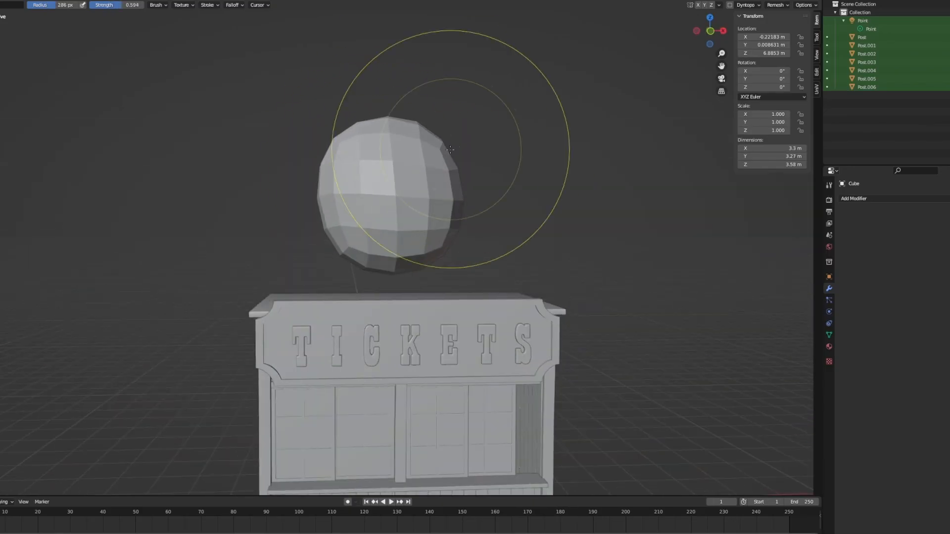
middle_click_drag(273, 167, 341, 171)
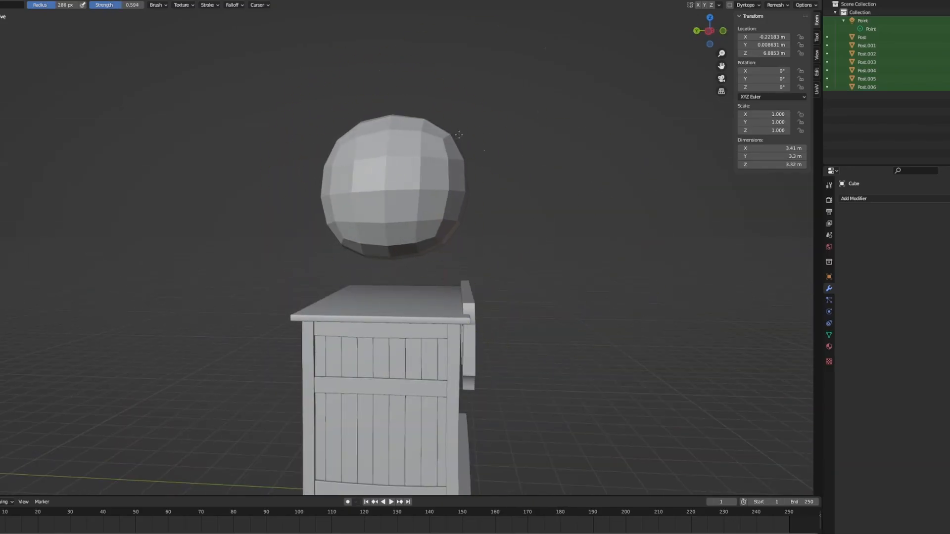
middle_click_drag(460, 135, 396, 143)
left_click_drag(453, 139, 479, 144)
middle_click_drag(425, 151, 361, 169)
- Lower the ball along Z to about 6.19 m, close to the roof, and return to Sculpt Mode
mouse_move(448, 172)
middle_mouse_down()
mouse_move(517, 157)
mouse_move(476, 182)
mouse_move(364, 218)
middle_mouse_up()
key("g")
key("z")
left_click(471, 212)
left_click(1, 5)
left_click(2, 28)
- Pull the ball's sides and top outward into a taller head form, about 3.93 × 3.94 × 4.22 m
mouse_move(396, 263)
middle_mouse_down()
mouse_move(412, 265)
mouse_move(363, 238)
middle_mouse_up()
left_click_drag(413, 226, 424, 228)
middle_click_drag(424, 228, 433, 226)
middle_click_drag(352, 202, 447, 183)
left_click_drag(358, 166, 357, 178)
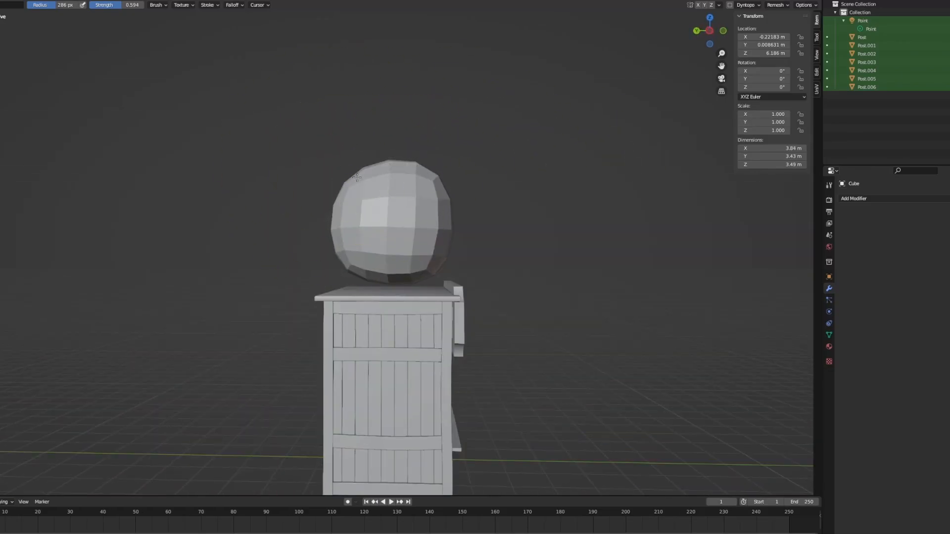
middle_click_drag(430, 173, 354, 187)
left_click_drag(439, 163, 449, 159)
middle_click_drag(470, 173, 519, 171)
left_click_drag(356, 180, 332, 173)
middle_click_drag(297, 161, 347, 154)
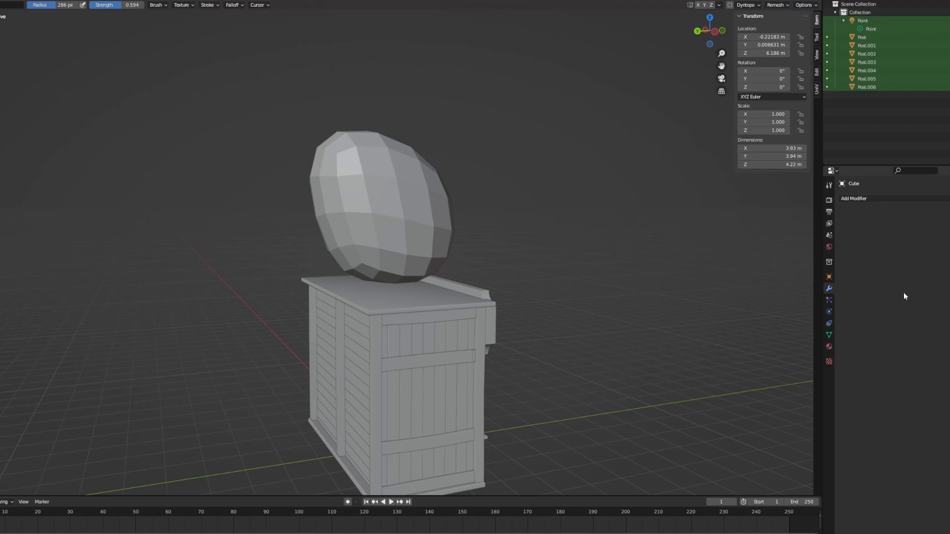
- Bulge the upper sides and back of the head form with broad strokes until it is about 4.45 × 4.38 × 4.45 m
middle_click_drag(655, 290, 482, 206)
left_click_drag(450, 191, 465, 182)
middle_click_drag(490, 182, 565, 178)
left_click_drag(365, 177, 346, 174)
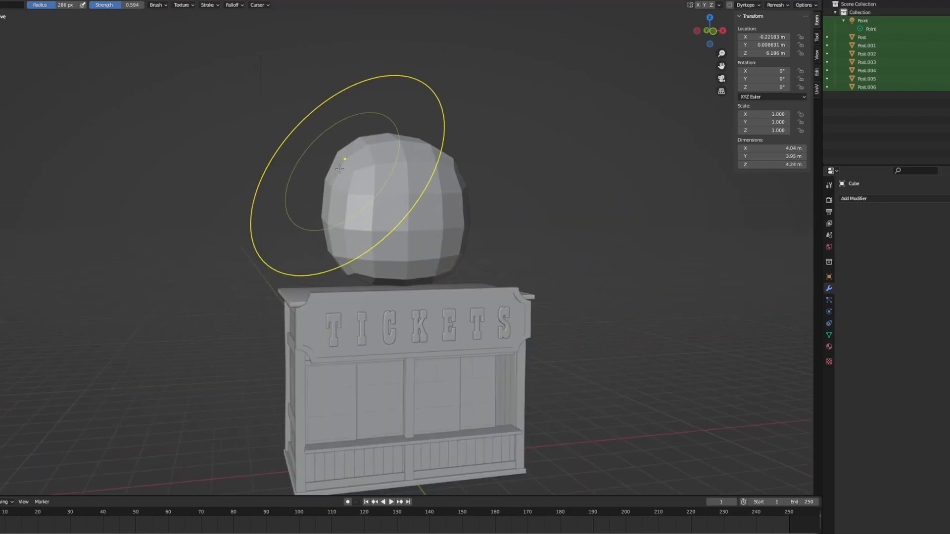
middle_click_drag(341, 174, 458, 181)
middle_click_drag(295, 188, 512, 190)
left_click_drag(460, 188, 472, 186)
middle_click_drag(490, 186, 591, 190)
left_click_drag(465, 171, 475, 168)
middle_click_drag(480, 169, 532, 174)
left_click_drag(337, 178, 315, 175)
middle_click_drag(552, 192, 512, 193)
scroll(536, 206, "down", 2)
left_click_drag(371, 183, 365, 170)
middle_click_drag(555, 201, 428, 199)
scroll(417, 243, "up", 2)
middle_click_drag(483, 244, 445, 243)
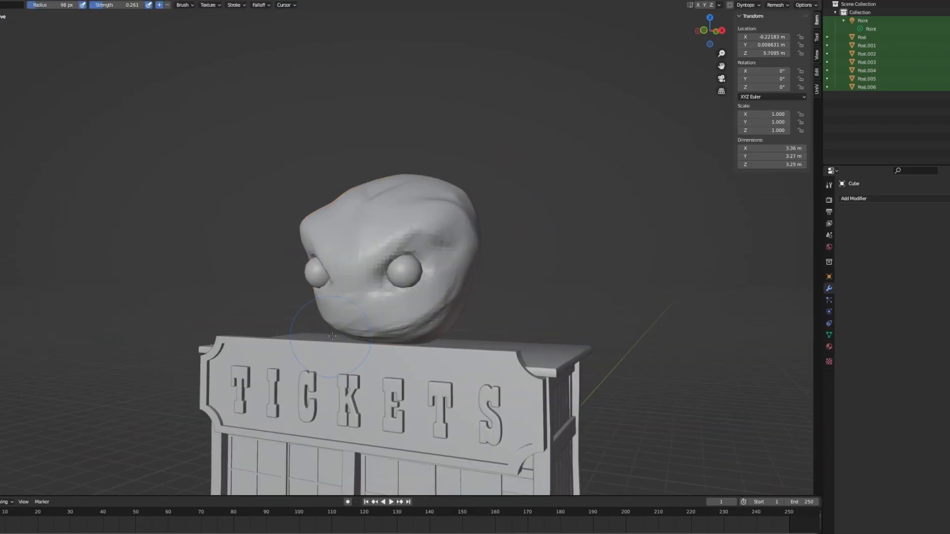
- Sculpt the lower edge of the face below the eye with a 98 px brush at strength 0.261
middle_click_drag(332, 337, 340, 336)
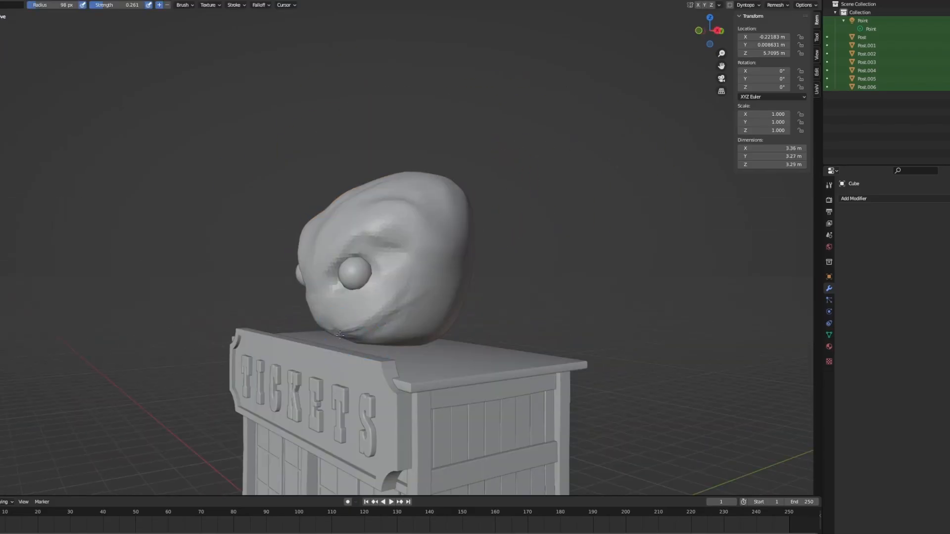
mouse_move(376, 333)
middle_mouse_down()
mouse_move(441, 318)
mouse_move(358, 345)
middle_mouse_up()
middle_click_drag(445, 339, 454, 281)
scroll(424, 310, "down", 5)
scroll(425, 309, "up", 5)
- Pull the back and crown of the head outward and upward to about 3.62 m deep and 3.92 m tall
mouse_move(373, 304)
middle_mouse_down()
mouse_move(451, 370)
mouse_move(382, 348)
mouse_move(369, 360)
mouse_move(424, 349)
mouse_move(338, 352)
mouse_move(463, 244)
middle_mouse_up()
middle_click_drag(423, 203, 302, 228)
left_click_drag(345, 234, 324, 230)
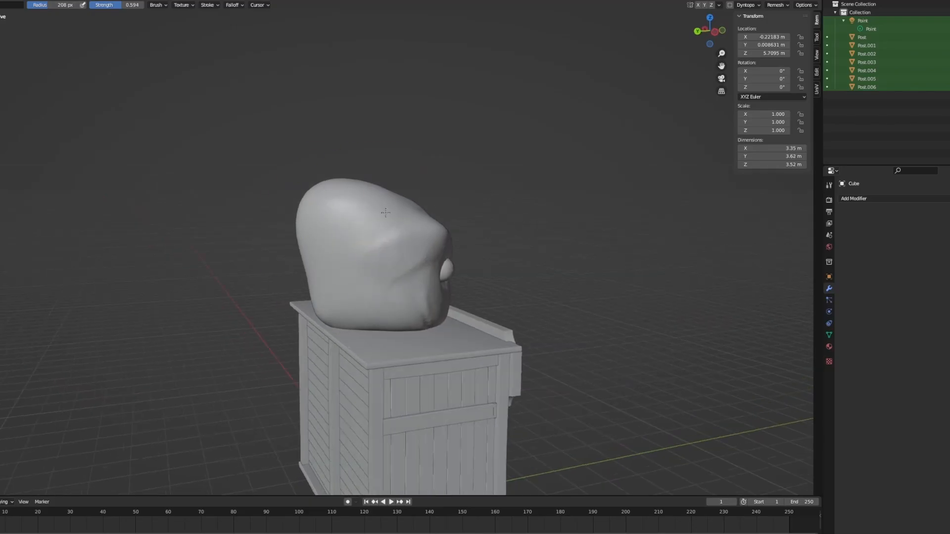
middle_click_drag(409, 200, 440, 179)
left_click_drag(382, 181, 379, 171)
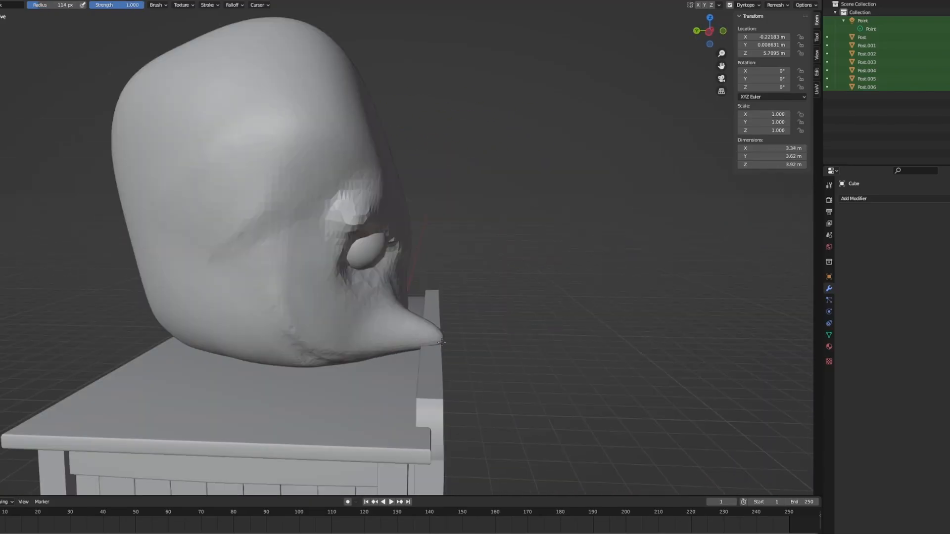
- Pull a tentacle out of the lower face and down over the TICKETS sign with a 114 px brush at full strength
left_click_drag(446, 344, 456, 345)
middle_click_drag(504, 337, 333, 332)
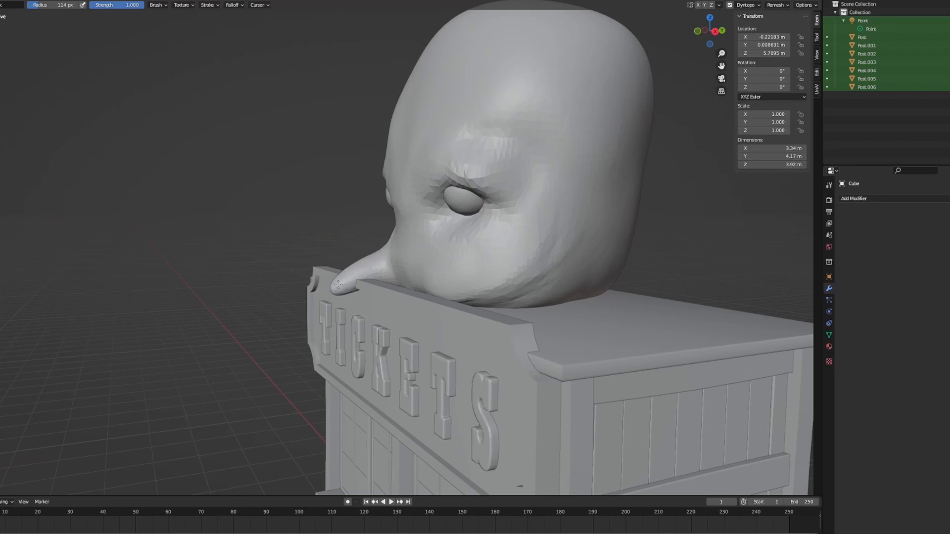
middle_click_drag(452, 337, 415, 317)
scroll(414, 317, "up", 1)
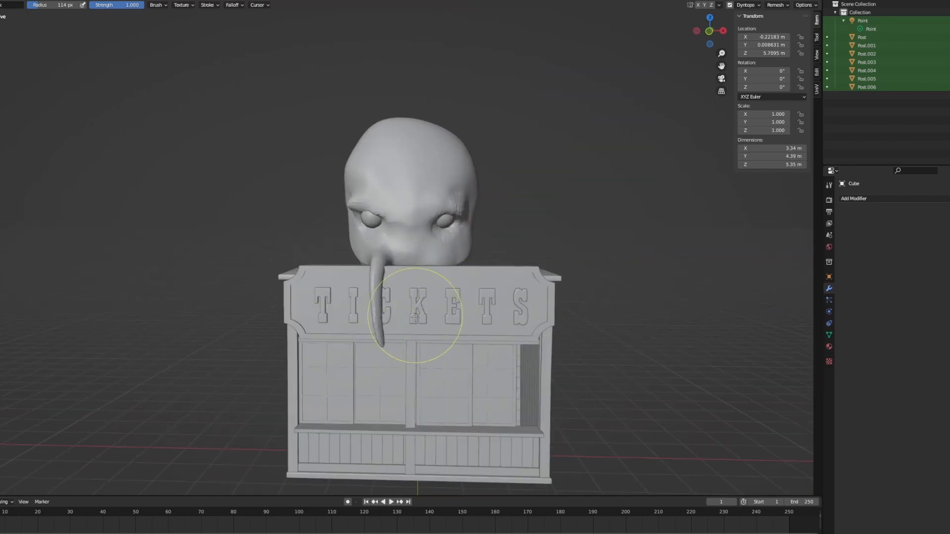
- Lengthen the front tentacle down past the sign and pull a second tentacle from the head over the roof's side edge
left_click_drag(374, 354, 365, 389)
mouse_move(435, 346)
middle_mouse_down()
mouse_move(430, 382)
mouse_move(437, 335)
mouse_move(329, 269)
middle_mouse_up()
middle_click_drag(257, 286, 371, 307)
left_click_drag(382, 290, 414, 298)
scroll(414, 298, "down", 2)
middle_click_drag(413, 298, 238, 284)
scroll(360, 263, "down", 1)
middle_click_drag(360, 263, 384, 270)
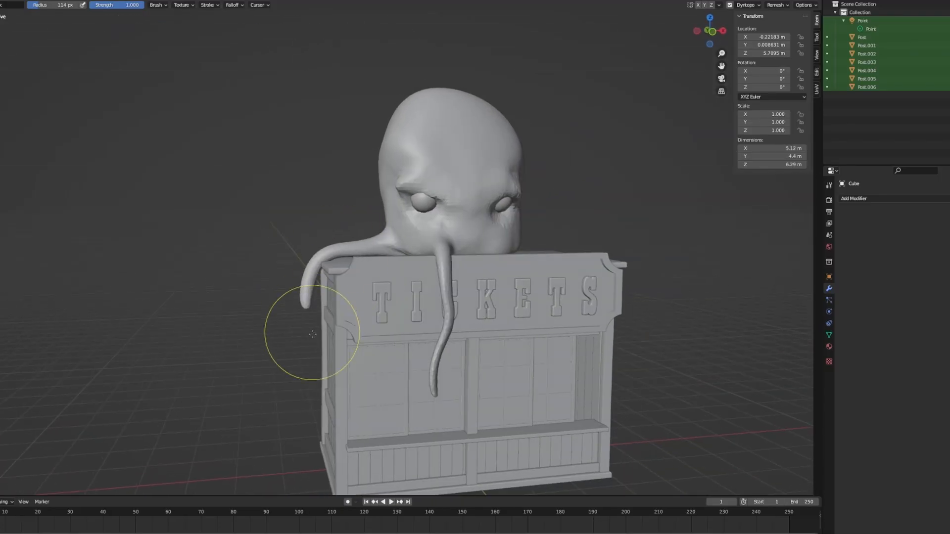
- Extend the side tentacle further down along the booth's side wall with the 114 px brush at full strength
scroll(425, 354, "up", 1)
middle_click_drag(313, 335, 435, 337)
scroll(430, 337, "down", 1)
left_click_drag(424, 339, 422, 361)
middle_click_drag(422, 361, 322, 339)
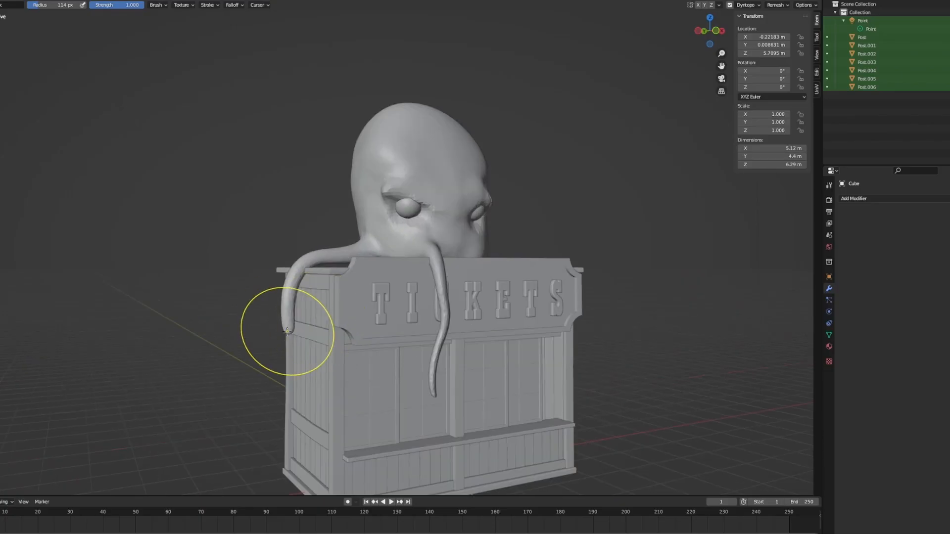
left_click_drag(287, 386, 288, 402)
scroll(289, 402, "down", 4)
middle_click_drag(289, 402, 237, 366)
scroll(483, 355, "up", 5)
middle_click_drag(376, 336, 391, 367)
- Thicken the front and rear tentacles with the Inflate brush at strength 0.500, using radii of 72 px and 105 px
middle_click_drag(392, 281, 374, 283)
scroll(422, 298, "up", 1)
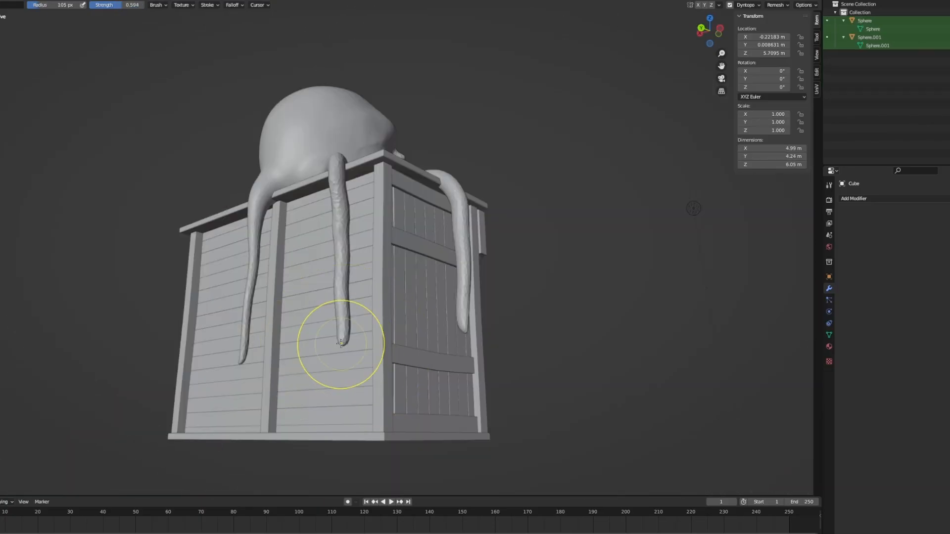
scroll(418, 414, "down", 4)
scroll(392, 346, "up", 4)
mouse_move(418, 413)
middle_mouse_down()
mouse_move(392, 346)
mouse_move(539, 143)
middle_mouse_up()
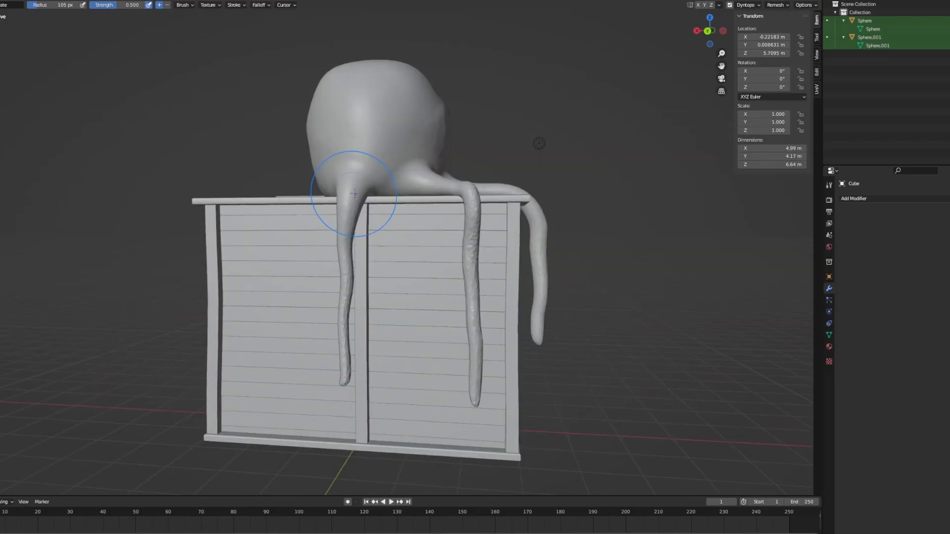
scroll(539, 143, "down", 3)
middle_click_drag(539, 144, 407, 116)
middle_click_drag(454, 269, 396, 336)
- Leave Sculpt Mode to adjust the creature's shading as an object, then reselect it and resume sculpting
left_click(1, 1)
left_click(7, 37)
scroll(321, 326, "up", 3)
middle_click_drag(321, 327, 352, 310)
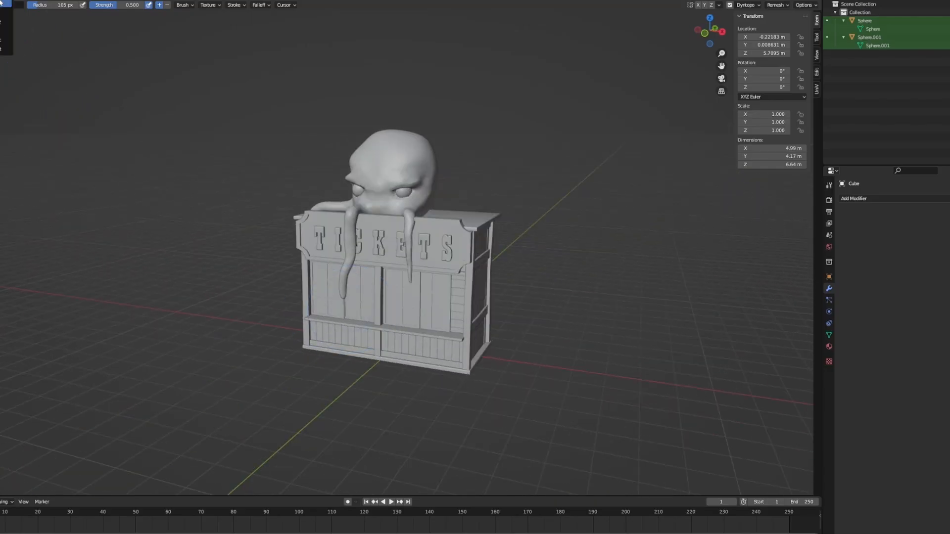
left_click(2, 2)
scroll(446, 275, "up", 3)
middle_click_drag(448, 276, 515, 238)
right_click(447, 131)
left_click(443, 113)
left_click(644, 281)
scroll(643, 281, "down", 2)
middle_click_drag(645, 283, 402, 268)
scroll(402, 269, "up", 3)
left_click(389, 195)
left_click(6, 12)
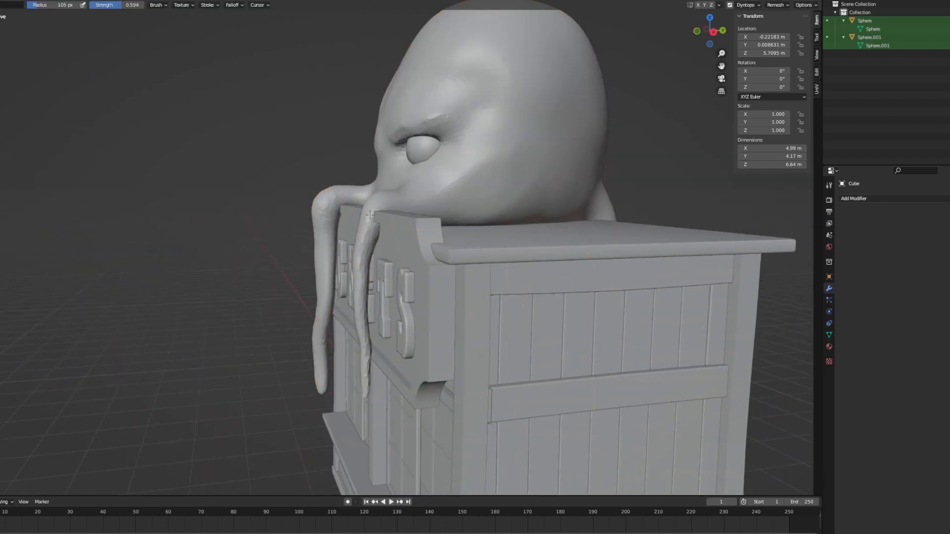
- Reshape the front tentacles where they bend over the sign's upper edge with a 105 px brush at strength 0.594
left_click_drag(370, 214, 367, 218)
scroll(368, 218, "down", 3)
middle_click_drag(368, 217, 475, 228)
middle_click_drag(277, 238, 376, 250)
scroll(376, 251, "up", 4)
left_click_drag(302, 213, 284, 221)
mouse_move(475, 198)
middle_mouse_down()
mouse_move(377, 186)
mouse_move(500, 197)
middle_mouse_up()
scroll(376, 186, "down", 6)
scroll(501, 197, "up", 4)
middle_click_drag(406, 217, 371, 208)
left_click_drag(390, 206, 384, 207)
middle_click_drag(384, 207, 459, 226)
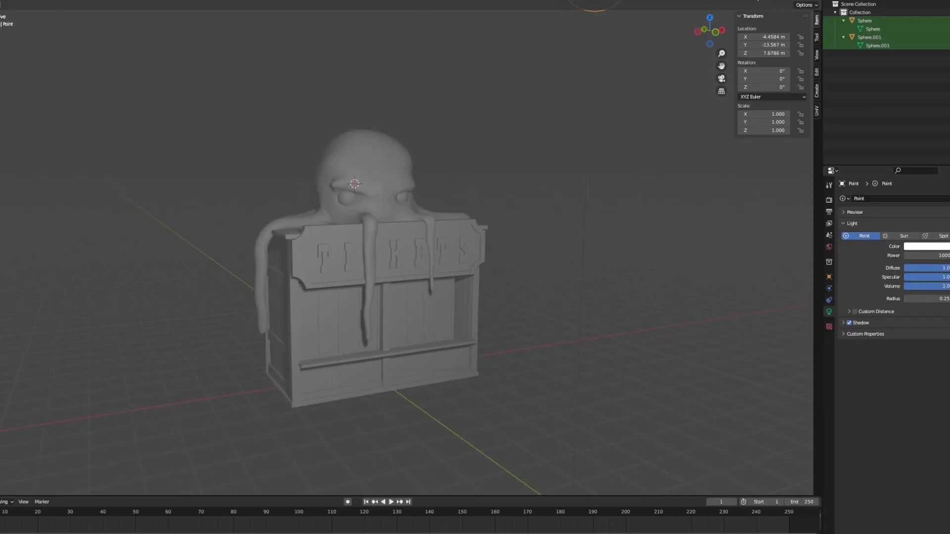
- Preview the scene lighting and duplicate the point light along the X axis to the other side of the booth
left_click(757, 1)
scroll(677, 252, "up", 1)
scroll(678, 253, "down", 3)
middle_click_drag(677, 252, 503, 292)
scroll(693, 268, "up", 2)
scroll(502, 292, "down", 2)
middle_click_drag(595, 230, 540, 263)
key("shift+d")
key("x")
left_click(714, 267)
middle_click_drag(714, 267, 569, 287)
- Move the duplicated point light horizontally to about X 7.78 m, Y -6.44 m, keeping its height
key("g")
key("shift+z")
left_click(705, 283)
middle_click_drag(470, 291, 543, 280)
scroll(544, 280, "up", 2)
scroll(590, 301, "down", 4)
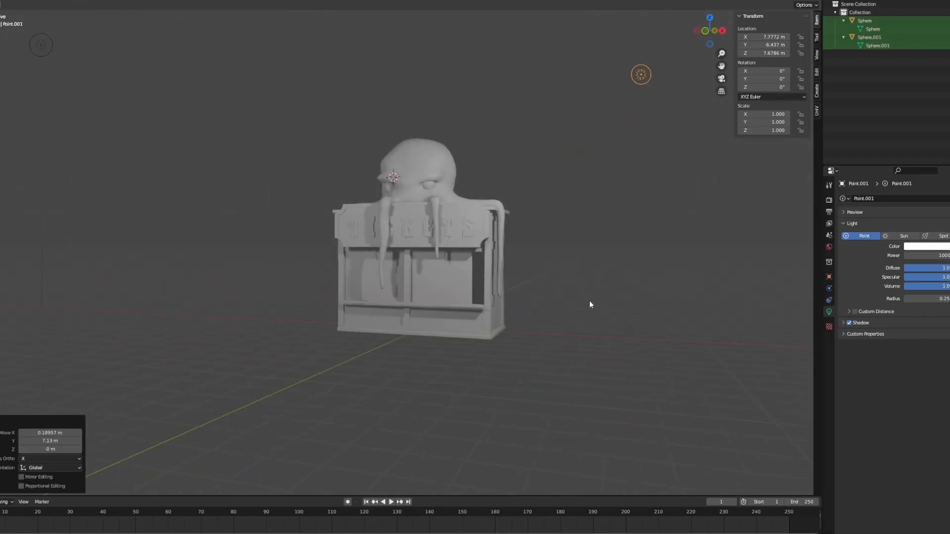
- Set the point light's power to 500
left_click(193, 135)
left_click(938, 256)
type("500")
key("Return")
scroll(594, 221, "up", 4)
middle_click_drag(592, 199, 592, 235)
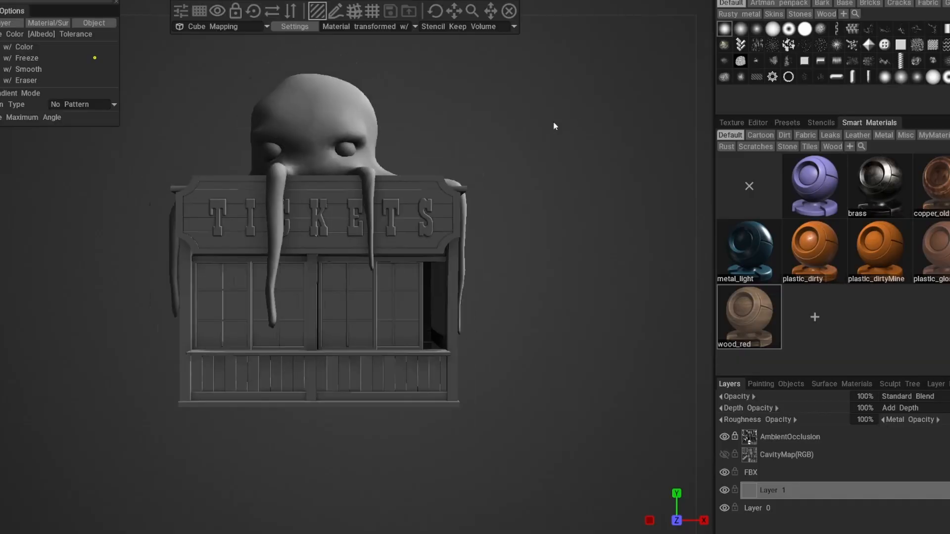
- Switch to 3DCoat and fill the horizontal boards on the booth's side wall with the wood_red smart material
left_click_drag(556, 127, 443, 143)
scroll(489, 147, "up", 5)
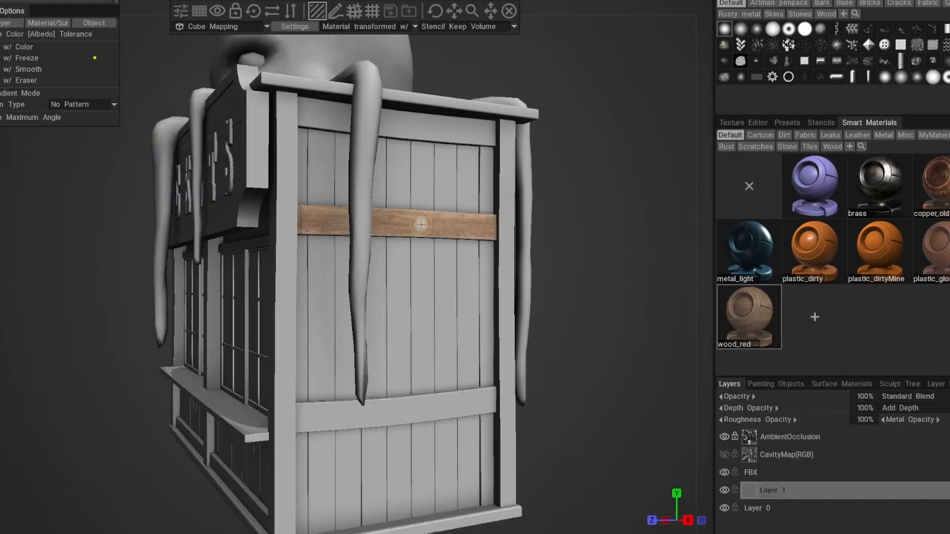
left_click(440, 408)
left_click(405, 127)
left_click_drag(629, 327, 634, 323)
scroll(635, 324, "down", 5)
left_click_drag(563, 289, 632, 288)
scroll(632, 288, "up", 4)
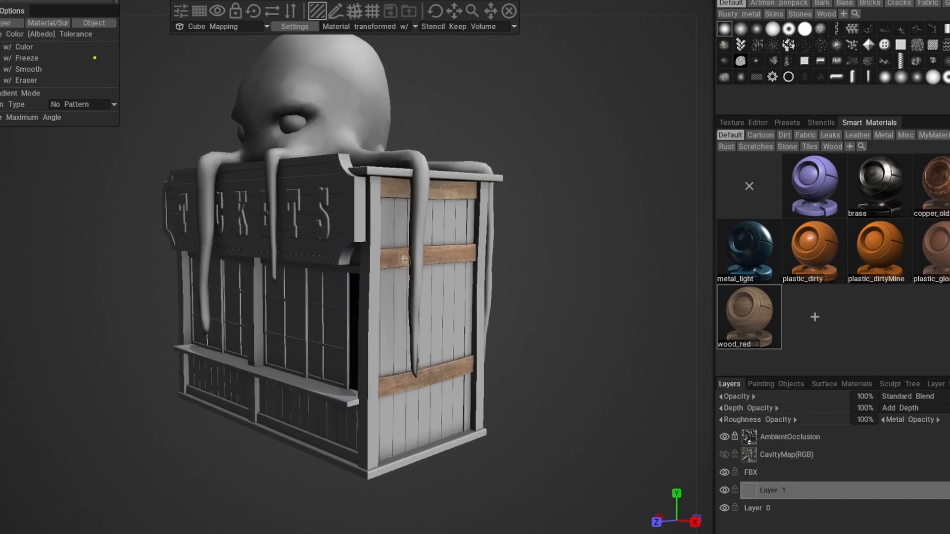
- Fill the vertical planks of the booth's side wall with the wood_red smart material
mouse_move(535, 276)
left_mouse_down()
mouse_move(575, 331)
mouse_move(621, 327)
left_mouse_up()
scroll(621, 326, "up", 4)
scroll(621, 327, "down", 3)
scroll(619, 247, "down", 3)
left_click_drag(439, 10, 441, 11)
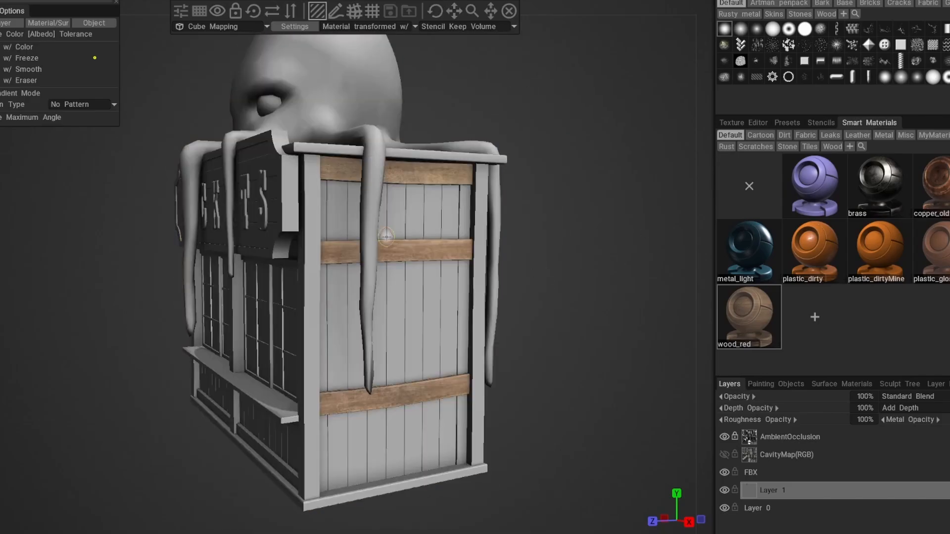
left_click(405, 296)
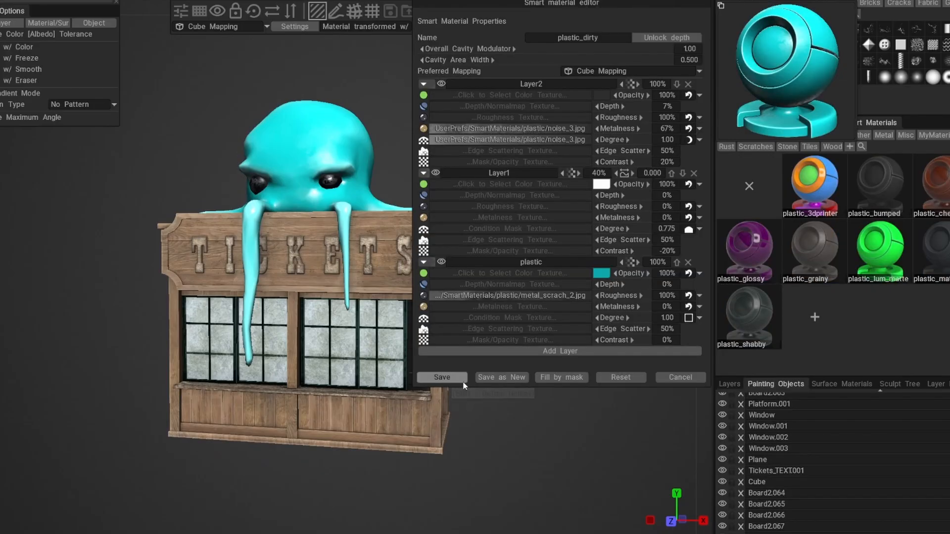
- Save the plastic_dirty smart material with its teal base color and paint cracks on the creature's forehead and brows
left_click(464, 382)
left_click_drag(641, 430, 515, 326, "ctrl")
right_click_drag(572, 268, 559, 227)
middle_click_drag(560, 227, 581, 269)
right_click_drag(581, 269, 588, 264)
left_click_drag(589, 264, 607, 255)
right_click_drag(607, 255, 619, 234)
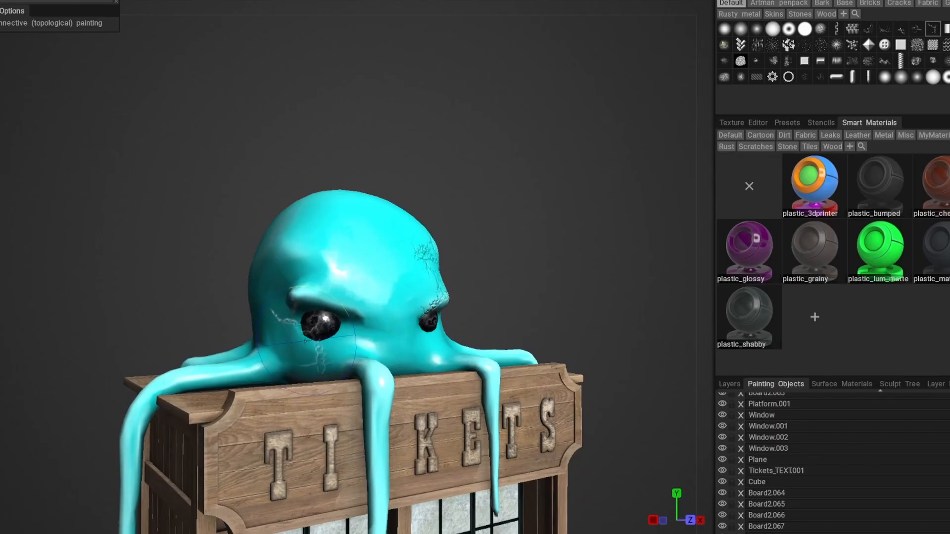
- Paint crack detail around the back of the creature's head near the tentacle bases
left_click_drag(528, 282, 495, 265)
right_click_drag(495, 265, 482, 279)
left_click_drag(481, 278, 513, 285)
right_click_drag(514, 285, 537, 260)
mouse_move(537, 260)
left_mouse_down()
mouse_move(417, 255)
mouse_move(301, 285)
mouse_move(335, 299)
left_mouse_up()
mouse_move(550, 307)
left_mouse_down()
mouse_move(569, 284)
mouse_move(422, 352)
left_mouse_up()
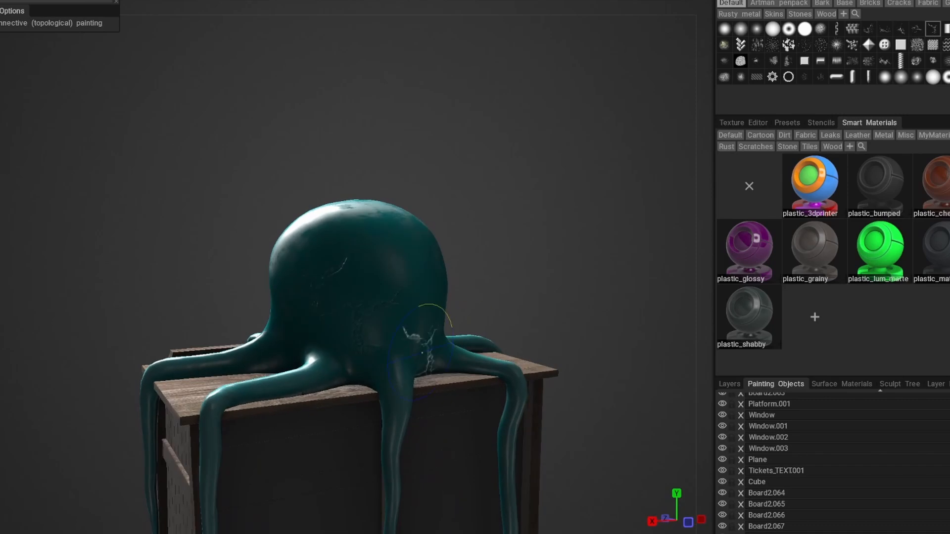
- Paint more cracks across the forehead and below the eye with a different crack brush
left_click(901, 29)
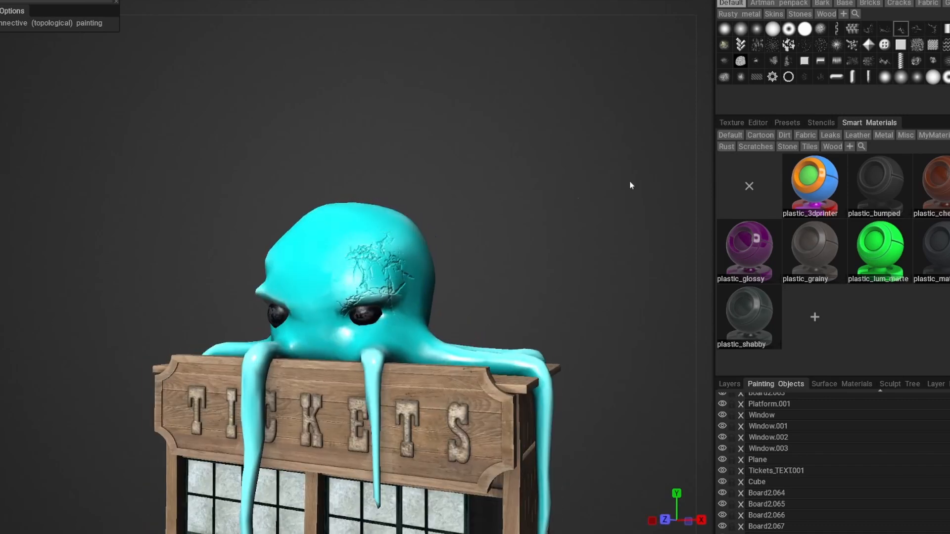
left_click_drag(484, 221, 473, 268)
scroll(529, 223, "down", 4)
scroll(495, 250, "up", 5)
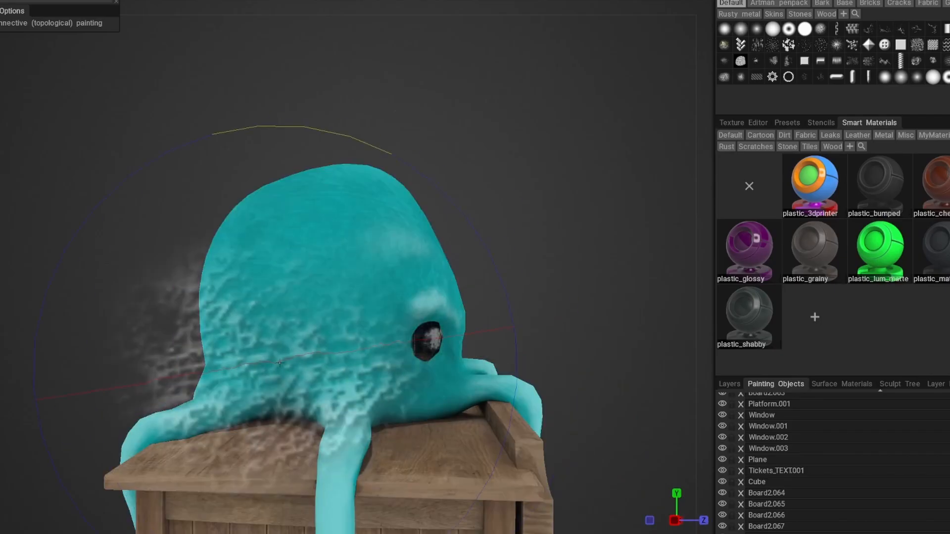
- Paint lighter teal highlights on the creature's brows and the skin around its eyes
scroll(487, 215, "down", 5)
mouse_move(458, 213)
left_mouse_down()
mouse_move(487, 216)
mouse_move(502, 237)
mouse_move(528, 238)
mouse_move(498, 238)
mouse_move(450, 214)
mouse_move(508, 250)
left_mouse_up()
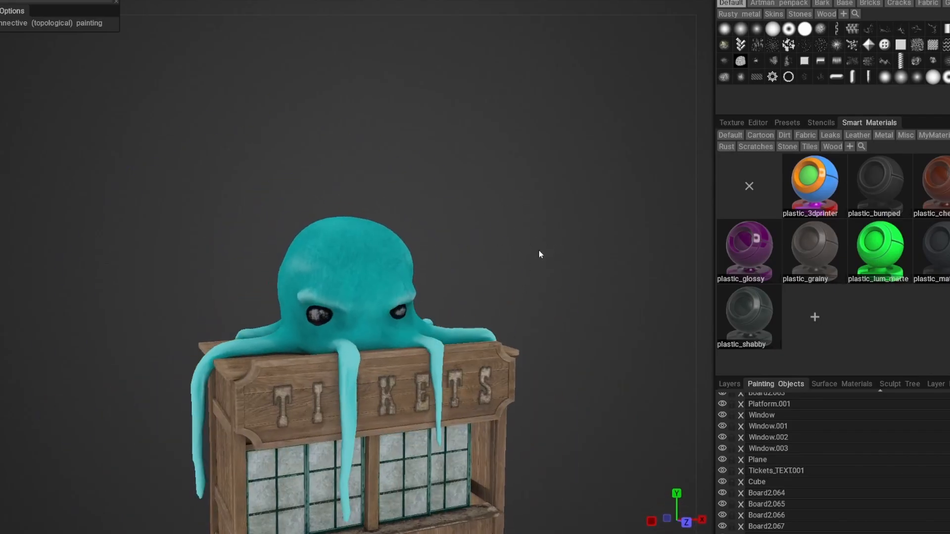
scroll(538, 253, "up", 8)
scroll(492, 189, "up", 2)
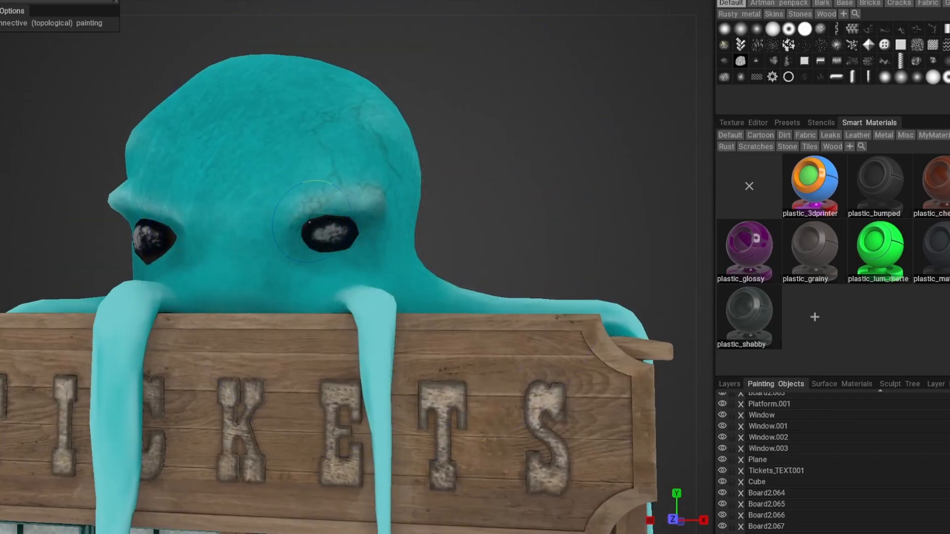
scroll(449, 190, "down", 5)
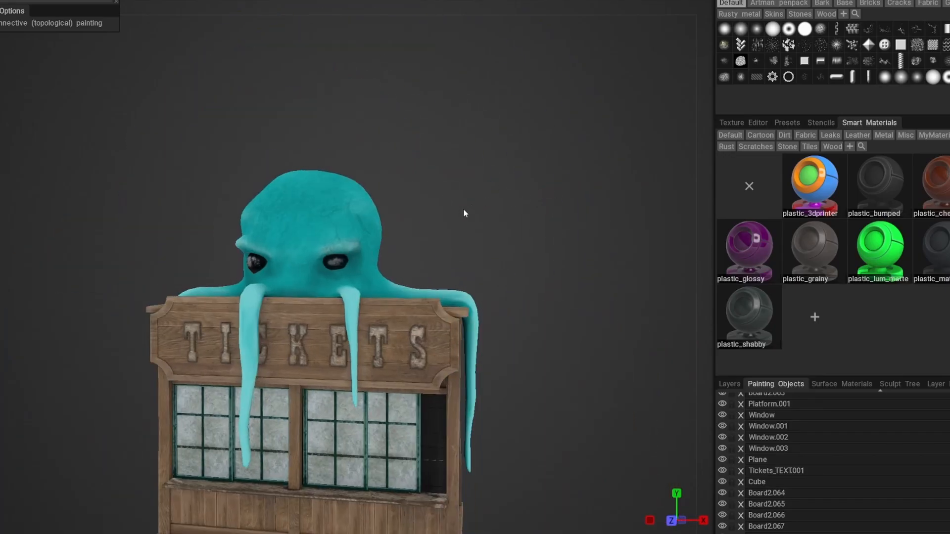
left_click_drag(429, 195, 549, 203)
scroll(342, 248, "up", 4)
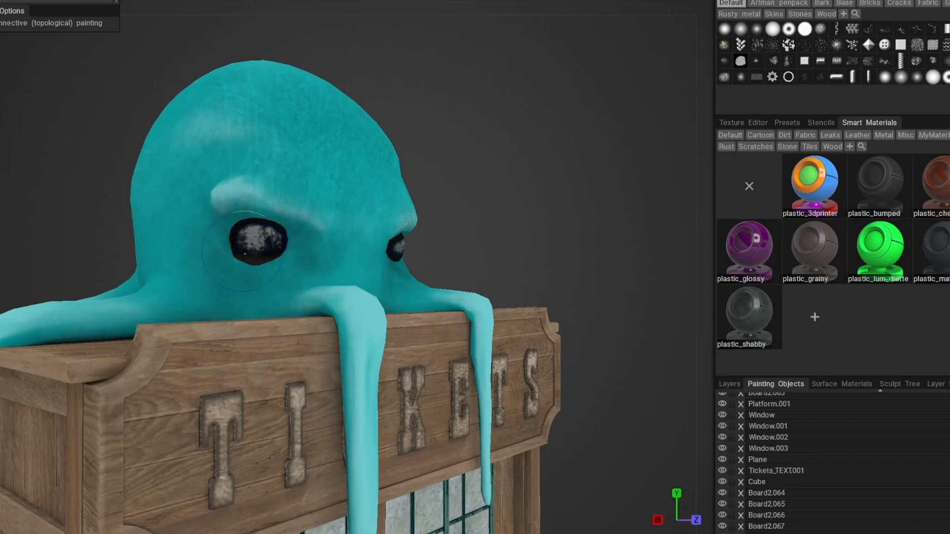
- Touch up the lighter teal shading where the front tentacles cross the sign's upper edge
left_click_drag(308, 238, 511, 214)
scroll(505, 214, "down", 4)
scroll(479, 218, "up", 5)
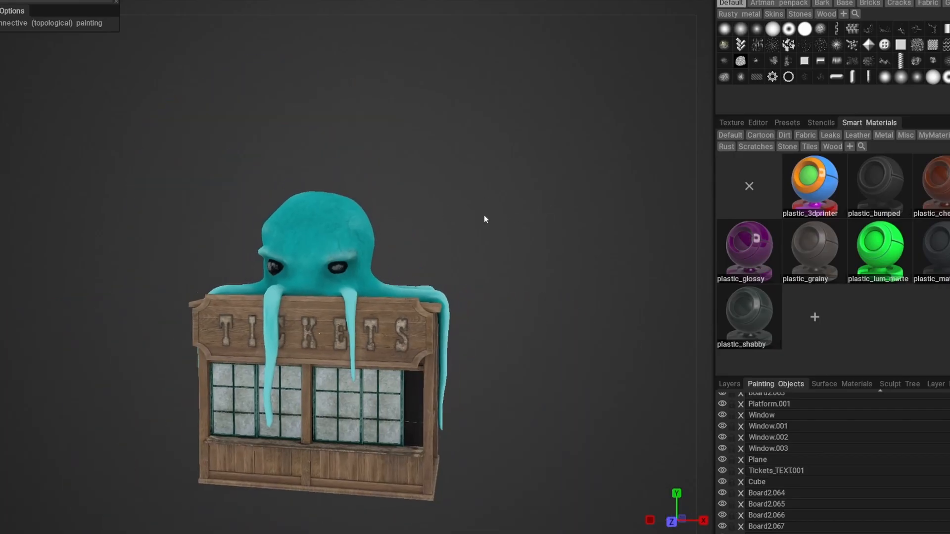
left_click_drag(594, 232, 390, 258)
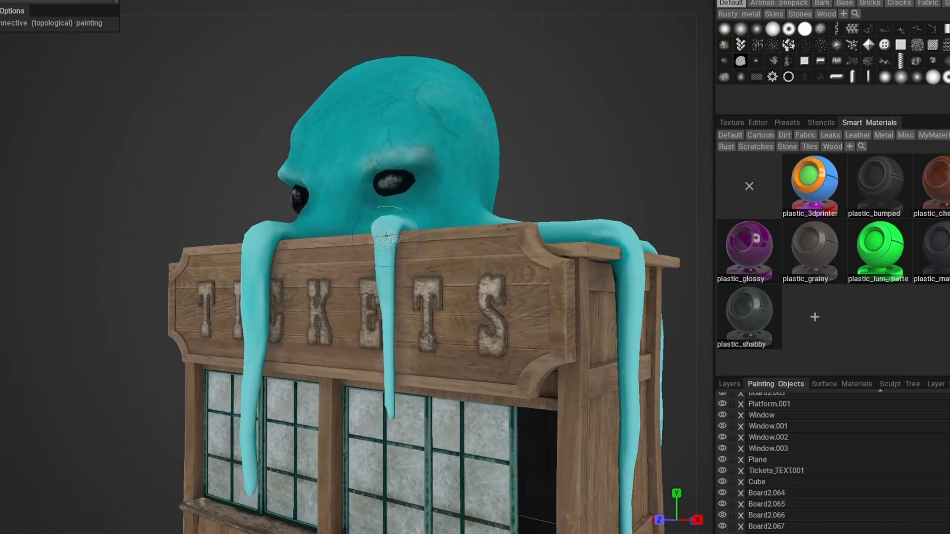
left_click_drag(387, 380, 292, 299)
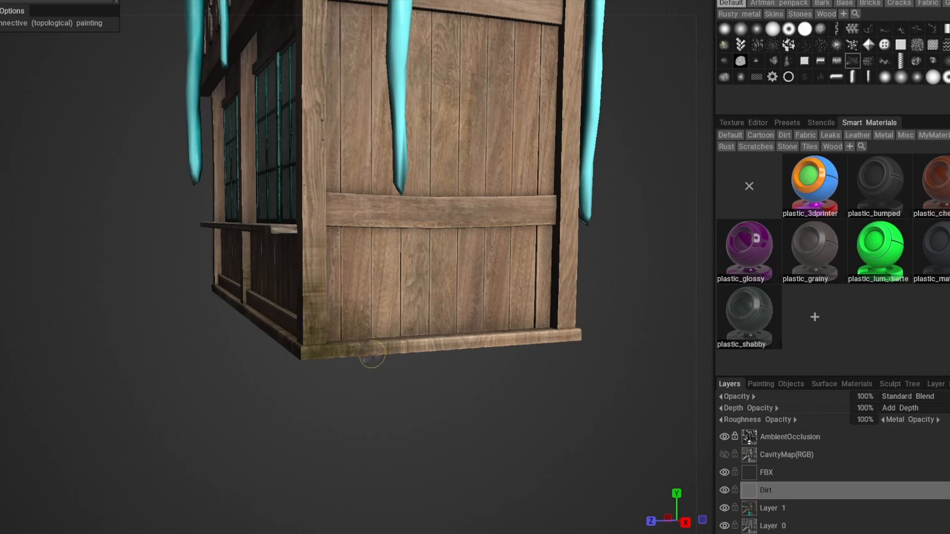
- Paint mossy grime on the Dirt layer along the booth's base trim, lower posts and front window post
left_click_drag(506, 367, 434, 399)
scroll(435, 399, "up", 1)
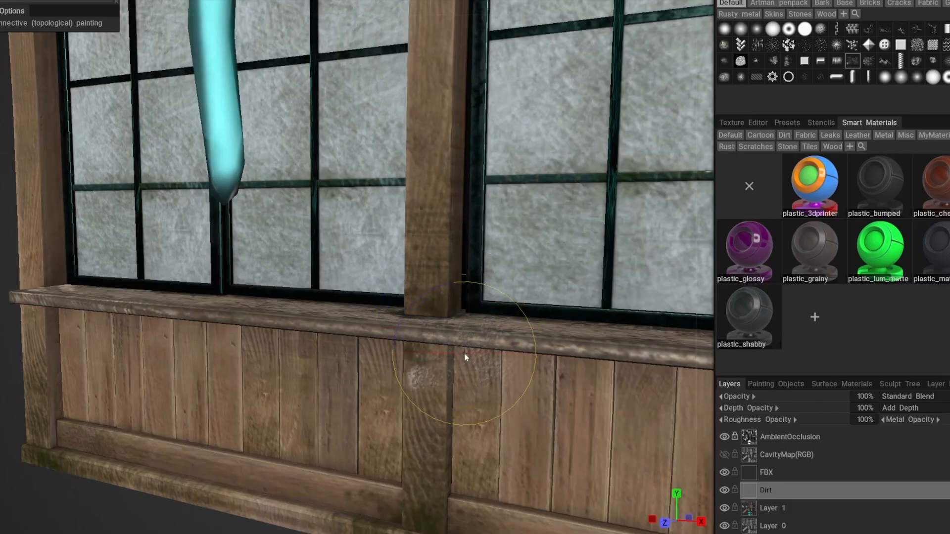
right_click_drag(466, 358, 415, 355)
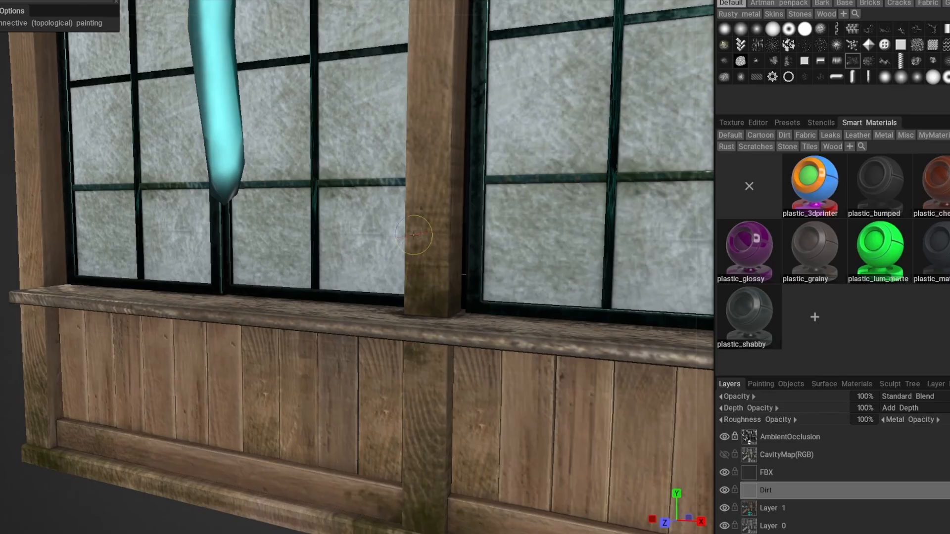
scroll(261, 528, "down", 5)
left_click_drag(261, 528, 501, 462)
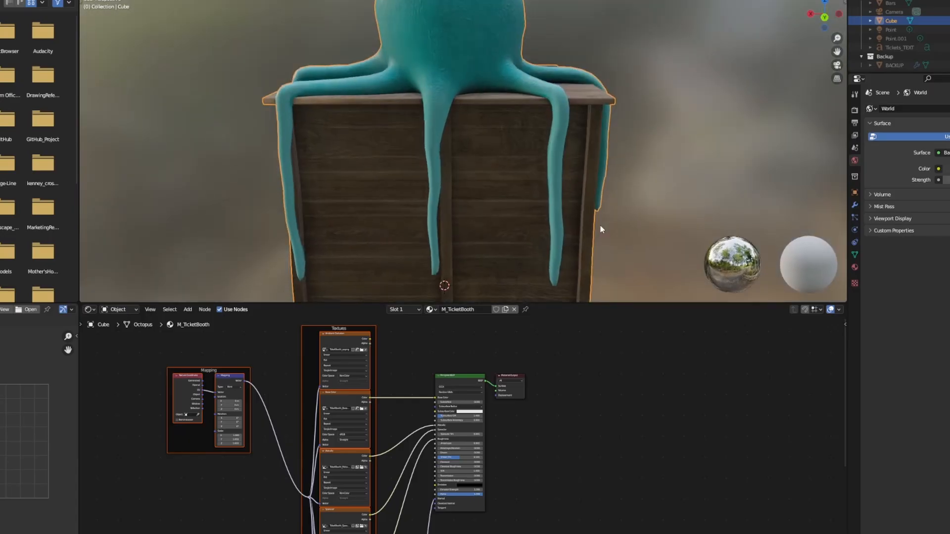
- Switch to Blender and examine the textured ticket booth and octopus from the back and front
left_click(622, 203)
middle_click_drag(622, 202, 702, 149)
scroll(628, 154, "down", 2)
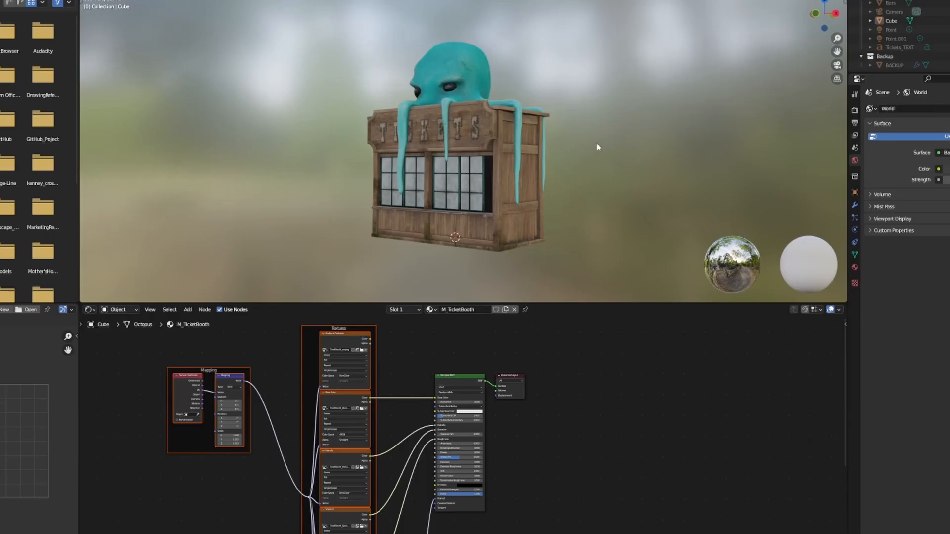
middle_click_drag(628, 153, 672, 149)
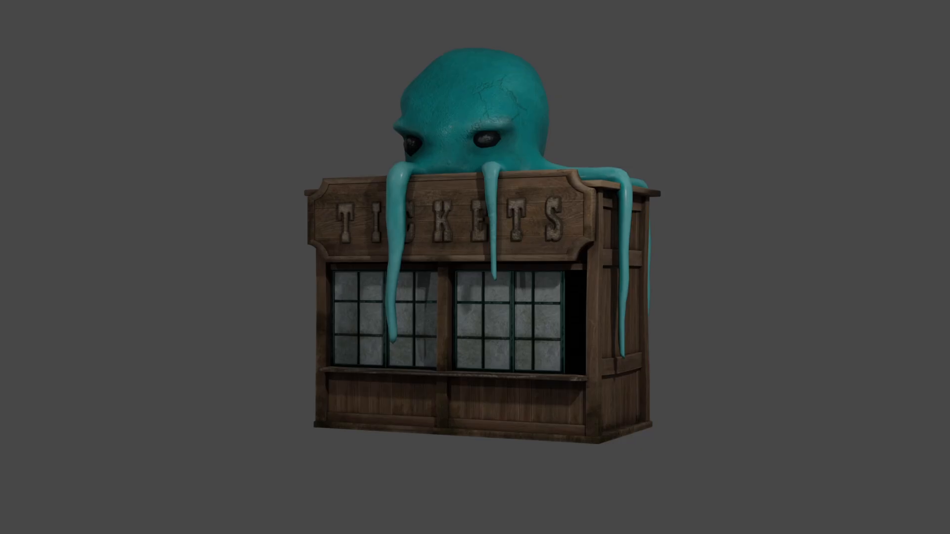